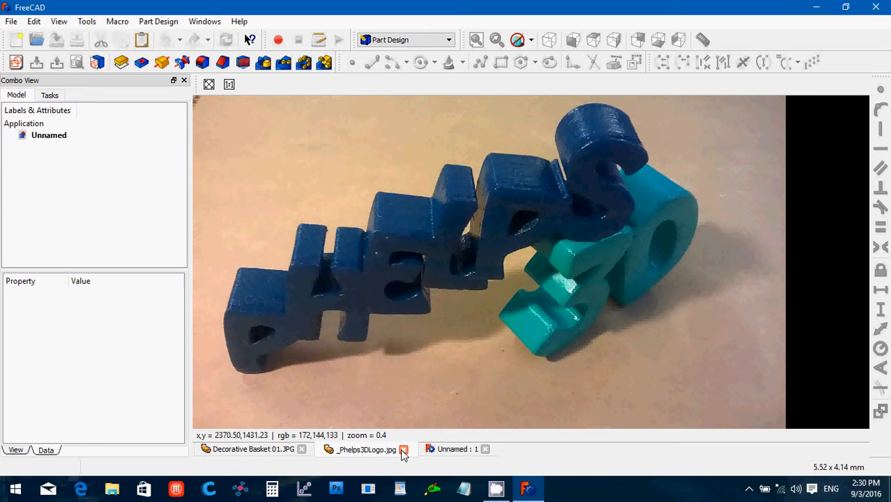
# Close the _Phelps3DLogo.jpg reference photo tab.
pyautogui.click(403, 450)
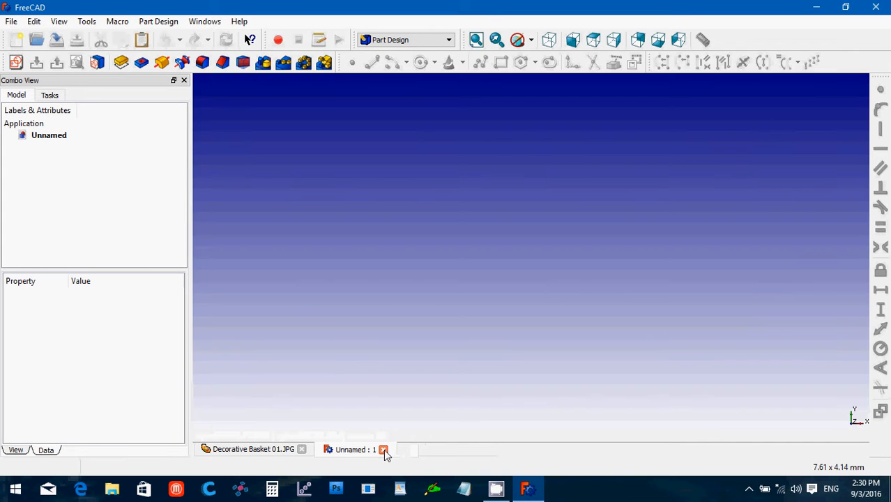
# Display the Decorative Basket 01.JPG photo of the white lattice basket.
pyautogui.click(271, 450)
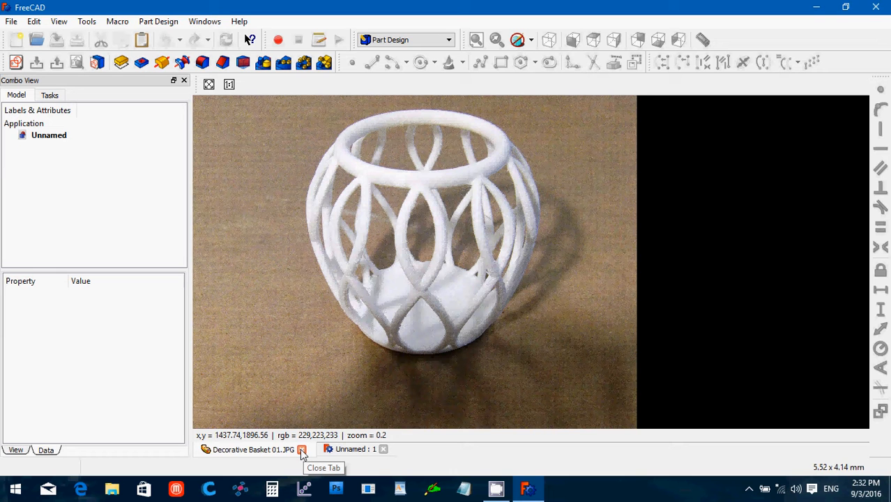
# Close Decorative Basket 01.JPG and begin a new Part Design sketch in the Unnamed document.
pyautogui.click(301, 449)
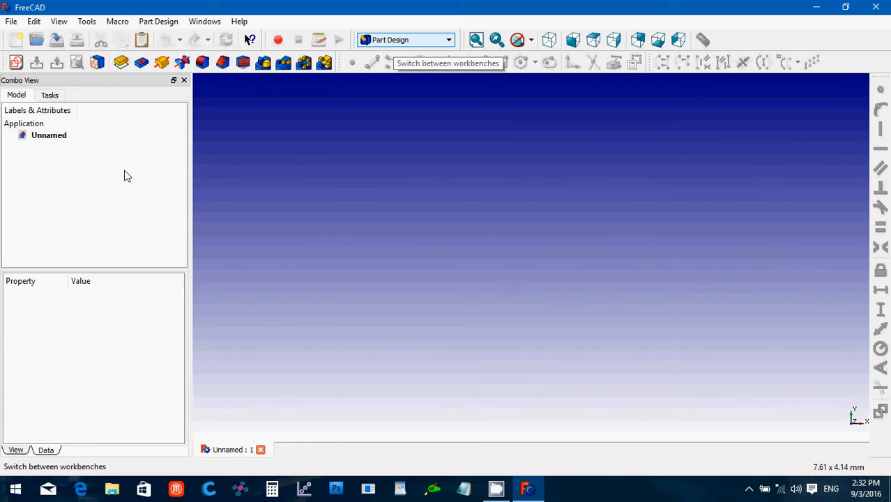
pyautogui.click(16, 63)
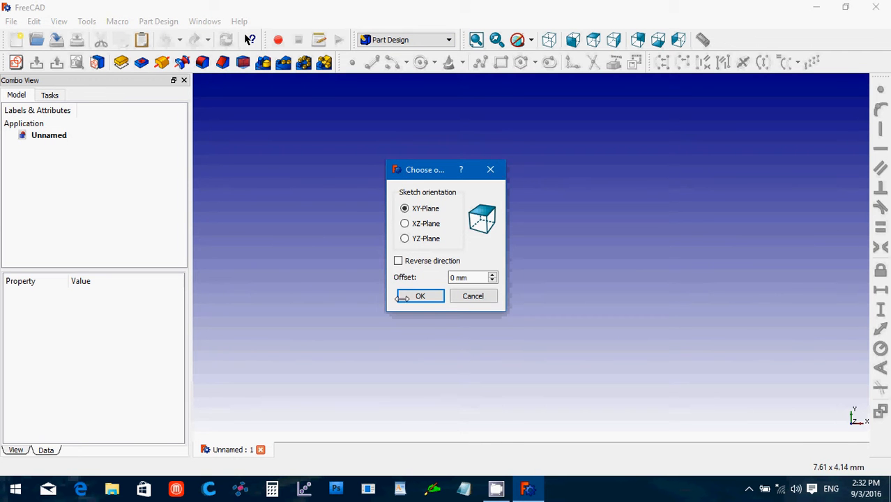
# Draw a circle centred on the origin in a sketch on the XY plane.
pyautogui.click(404, 299)
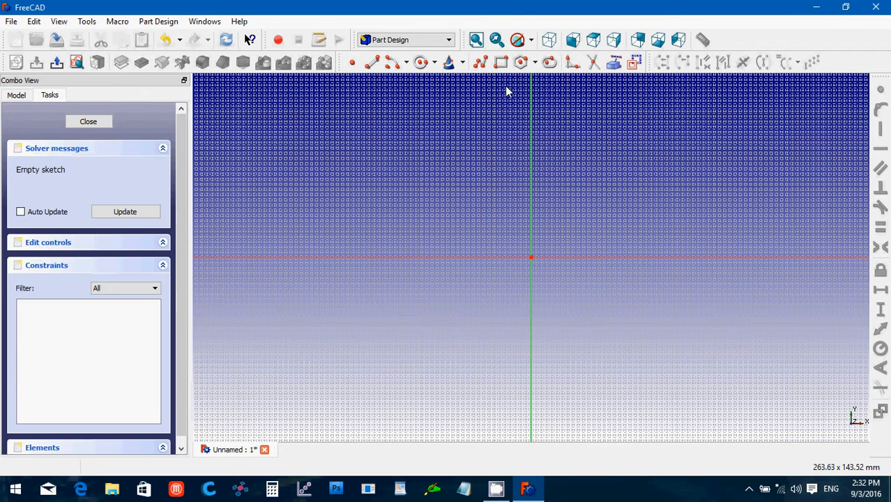
pyautogui.click(422, 64)
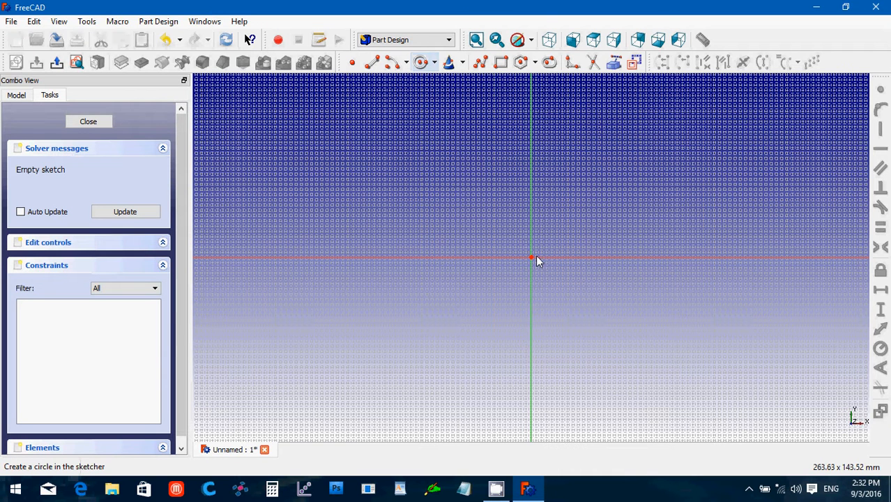
pyautogui.click(420, 64)
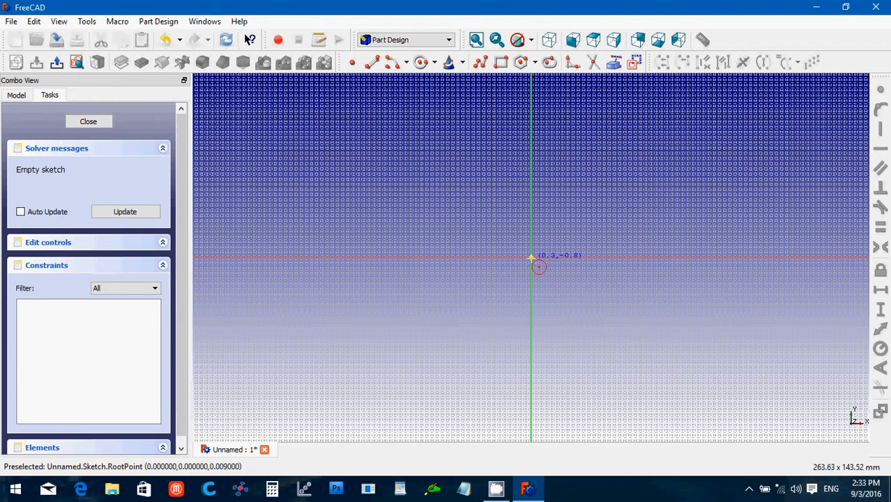
pyautogui.click(532, 257)
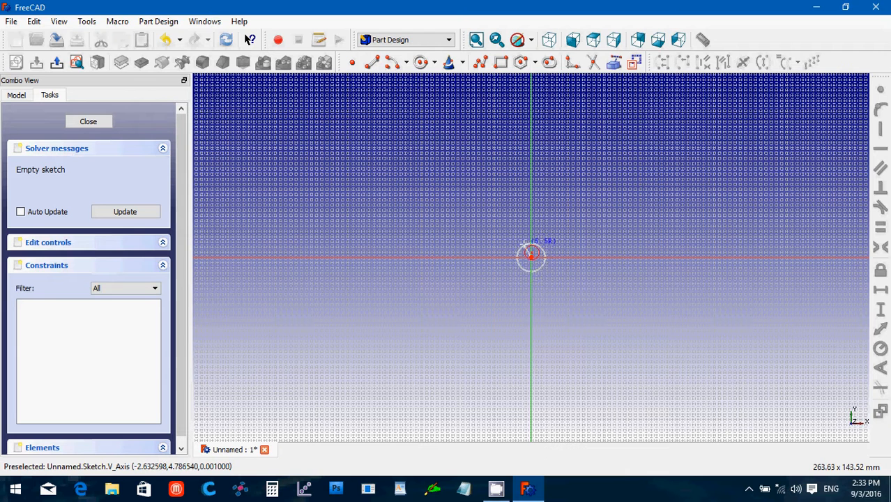
pyautogui.click(528, 244)
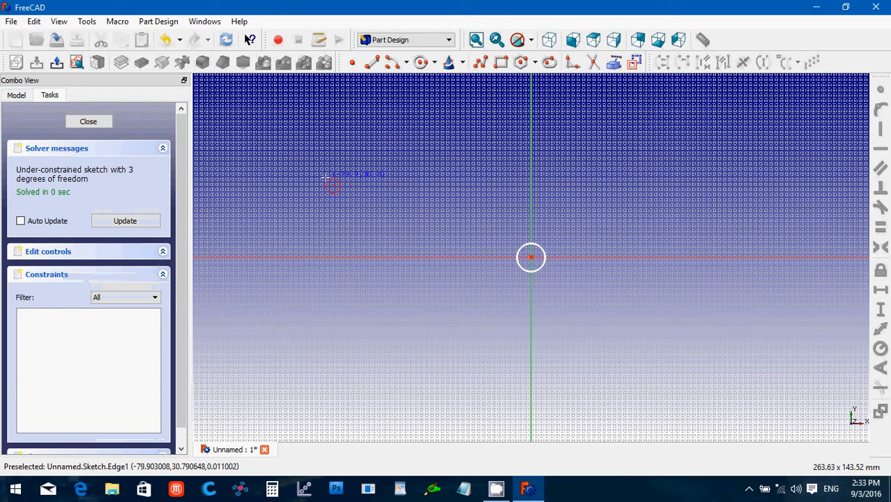
pyautogui.rightClick(329, 179)
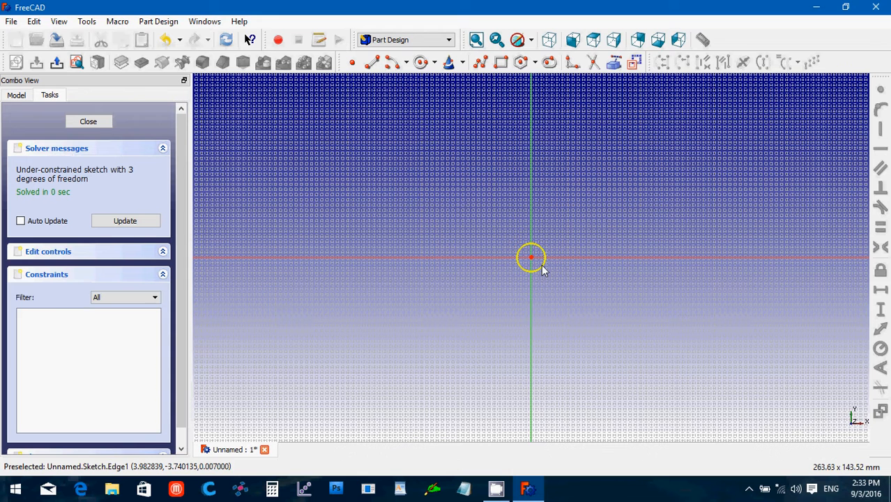
# Constrain the circle's radius to 2.2 mm and close the sketch.
pyautogui.click(543, 268)
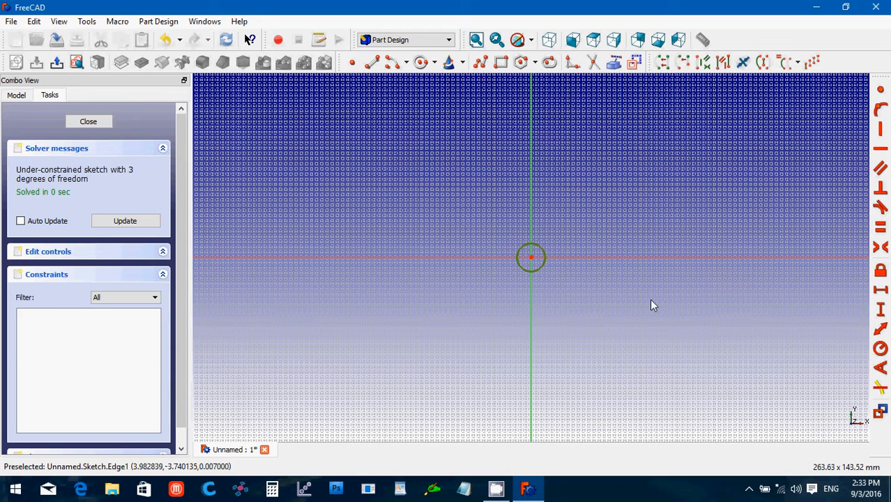
pyautogui.click(880, 352)
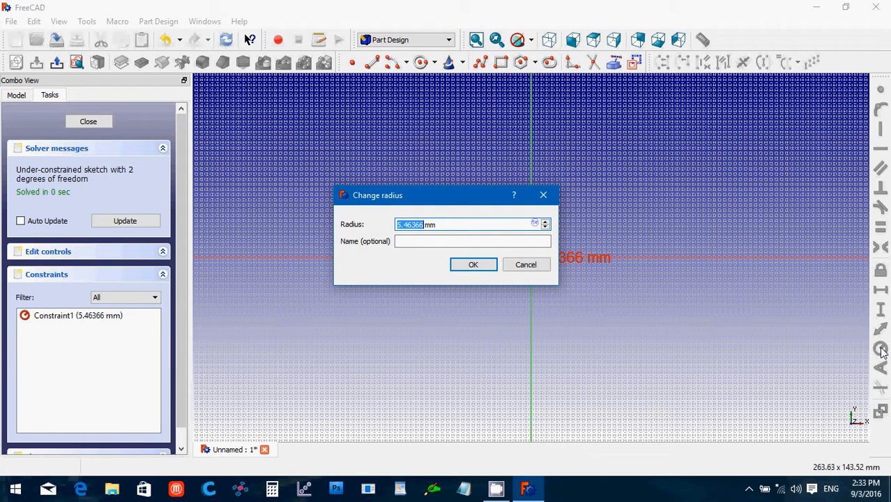
pyautogui.write('2.2')
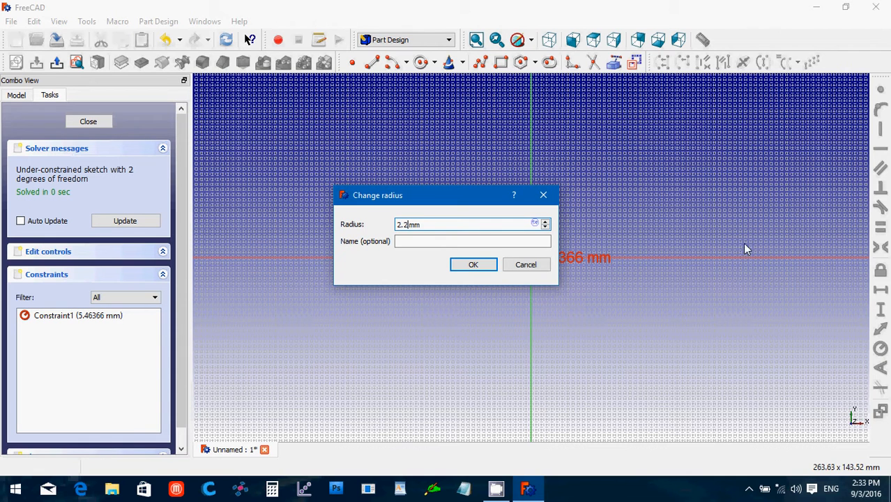
pyautogui.click(471, 267)
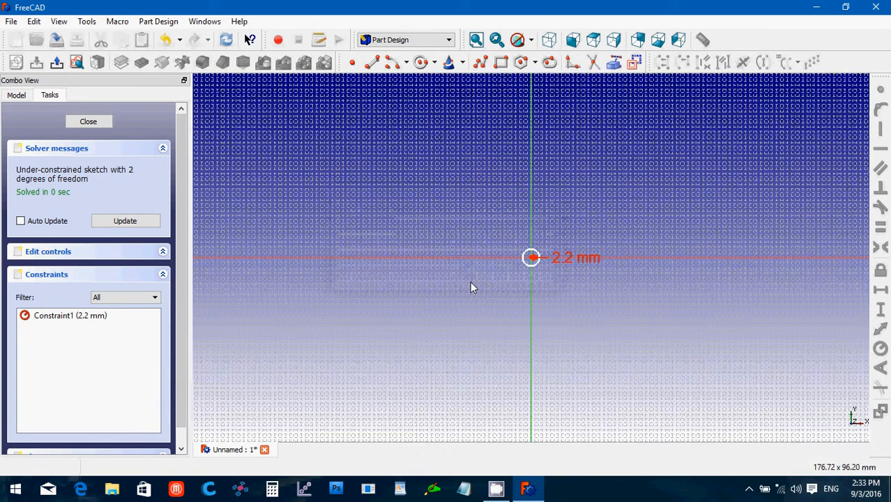
pyautogui.scroll(3, 470, 281)
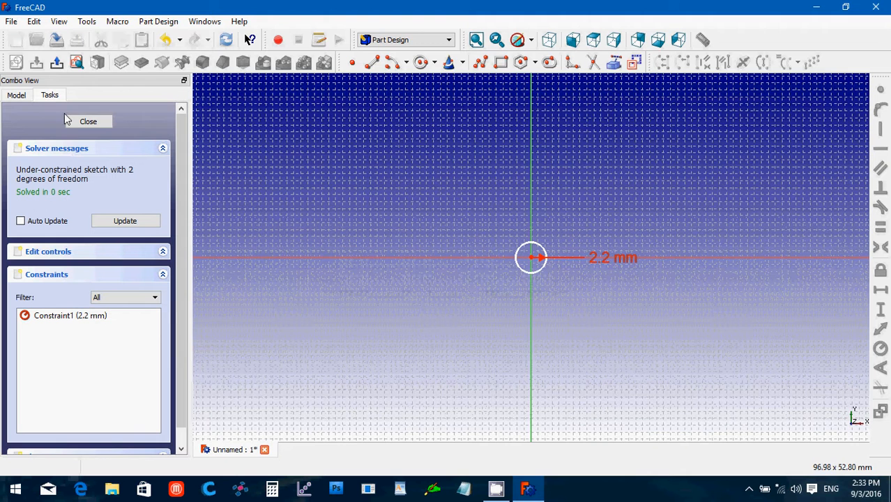
pyautogui.click(88, 123)
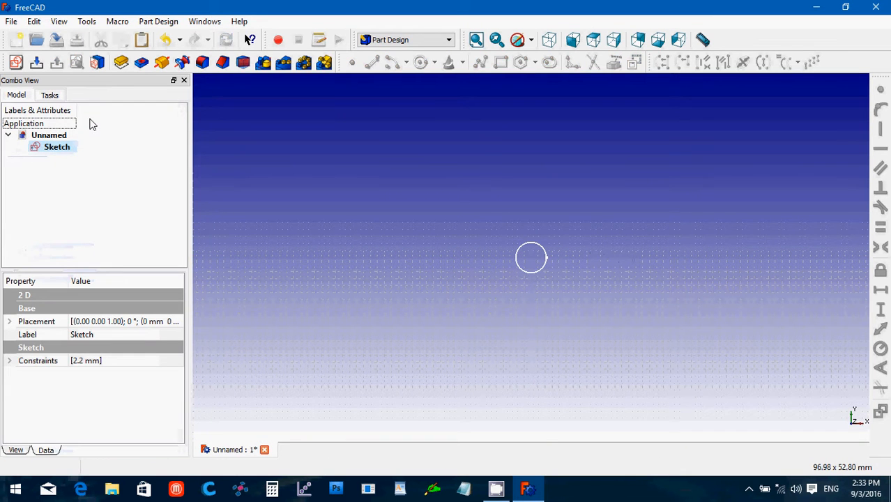
# Paste three copies of the circle sketch, then change Sketch003's 2.2 mm radius to 2 mm.
pyautogui.click(66, 148)
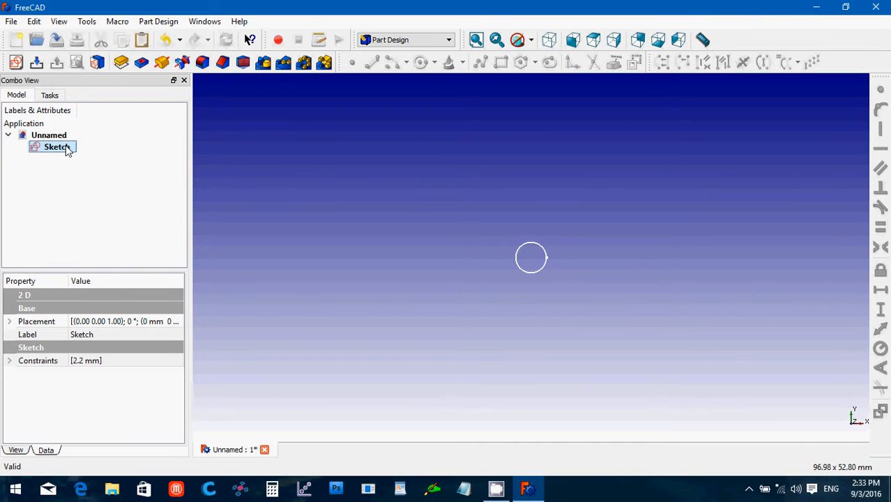
pyautogui.hotkey('ctrl', 'v')
pyautogui.hotkey('ctrl', 'v')
pyautogui.hotkey('ctrl', 'v')
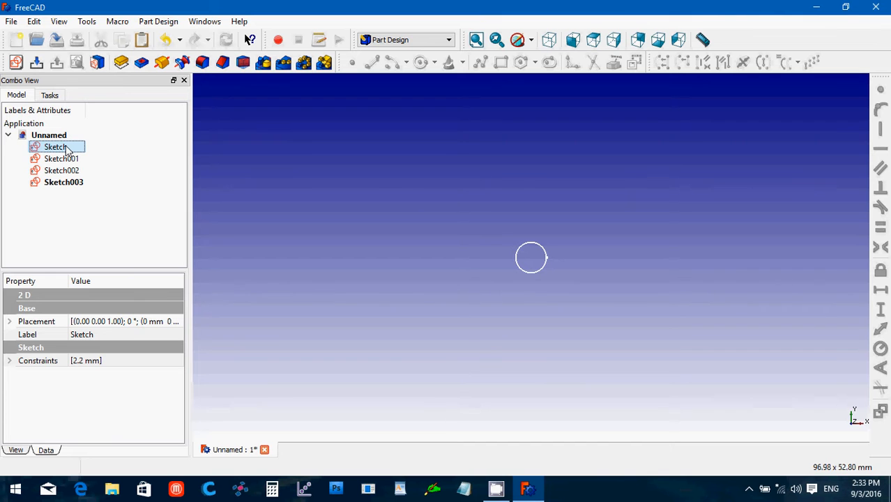
pyautogui.click(74, 184)
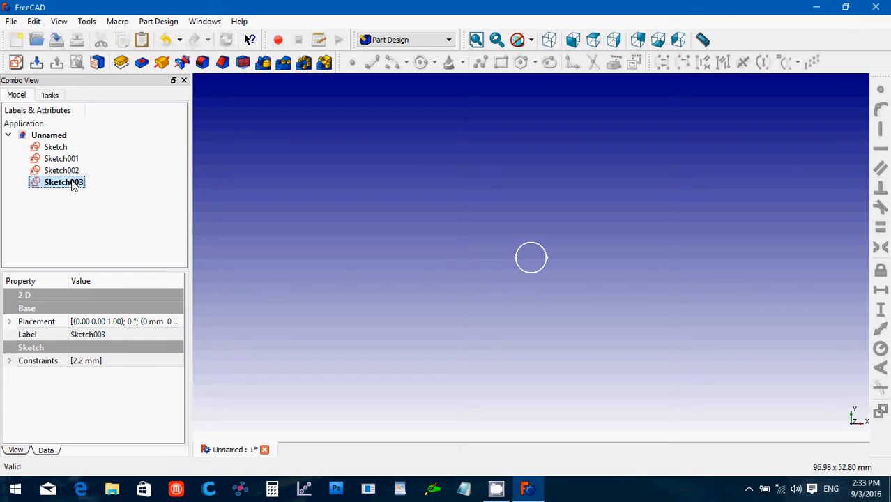
pyautogui.doubleClick(73, 185)
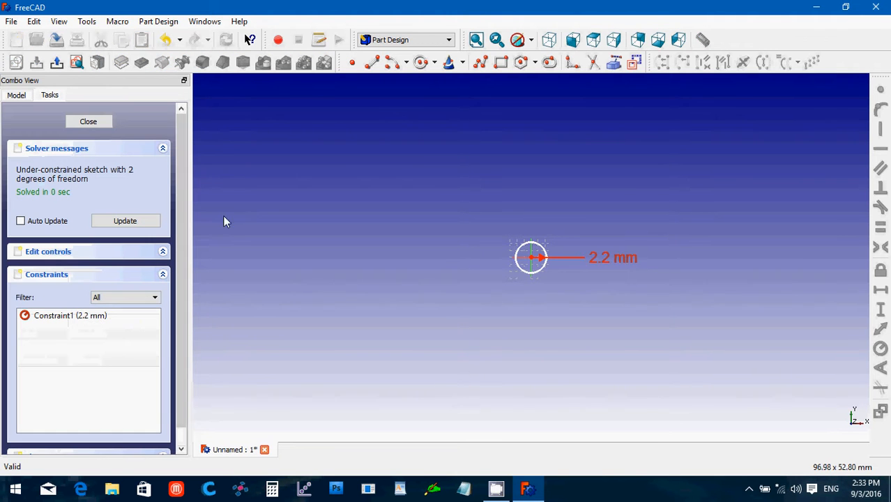
pyautogui.doubleClick(610, 259)
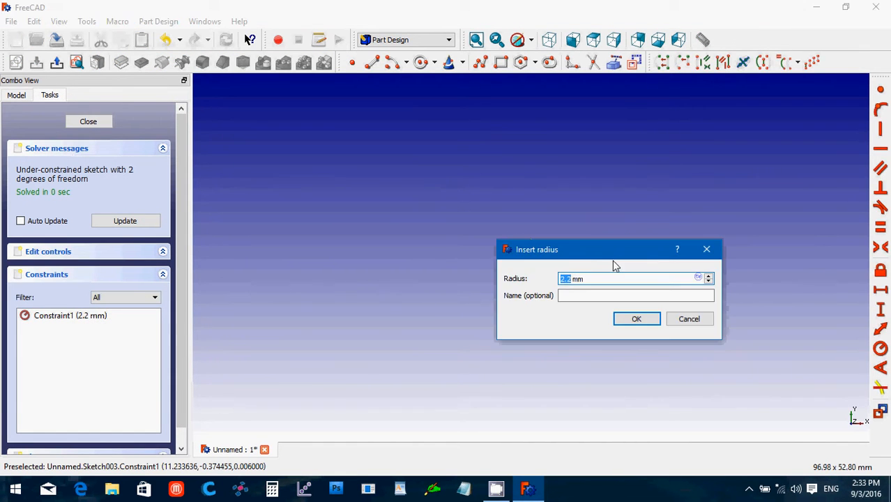
pyautogui.write('2')
pyautogui.press('Return')
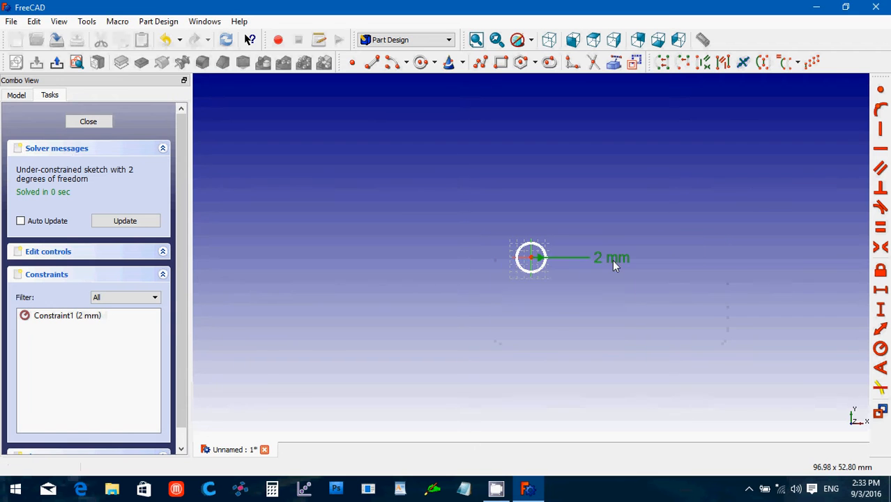
pyautogui.click(88, 122)
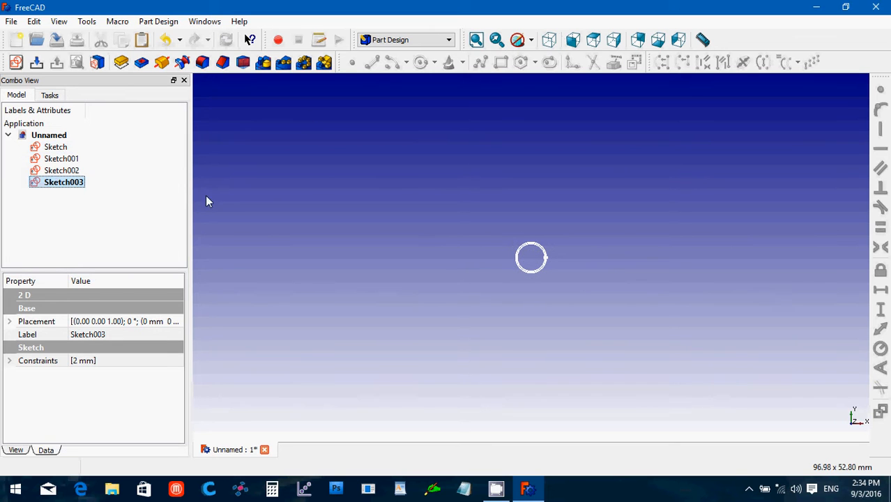
# Set Sketch003's placement position to x 2.5 mm, y 4 mm, z 90 mm.
pyautogui.click(550, 42)
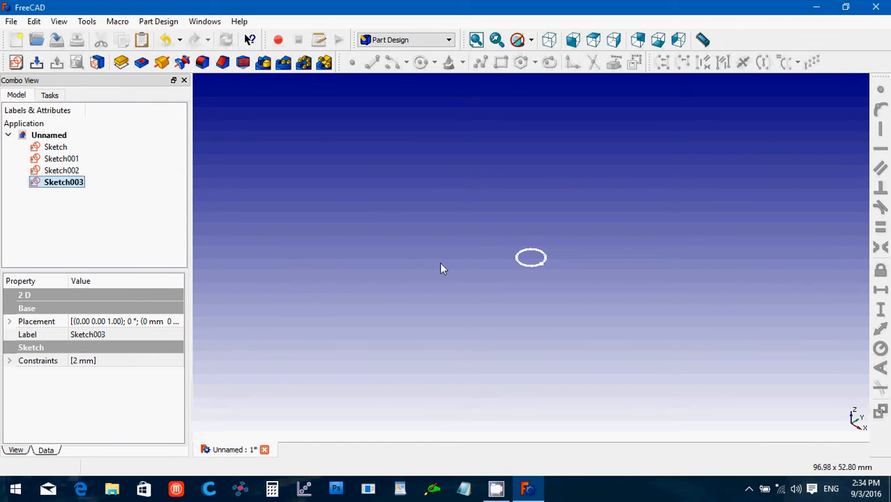
pyautogui.scroll(-3, 440, 270)
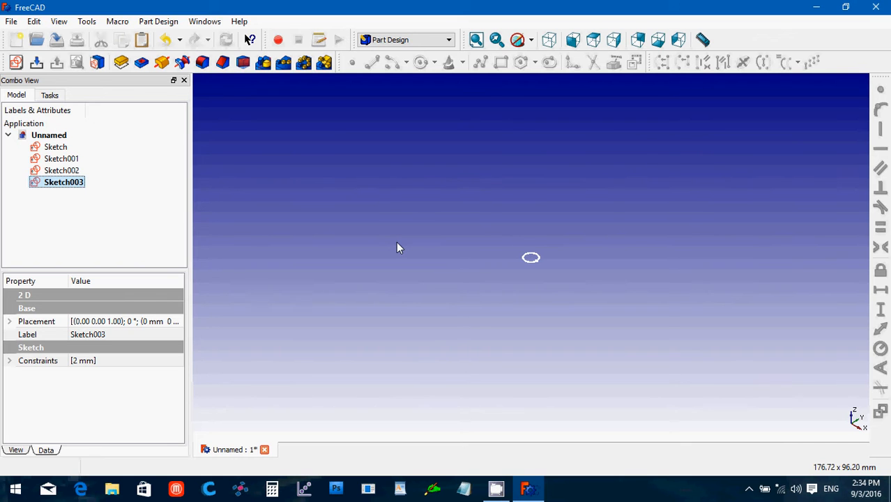
pyautogui.click(9, 322)
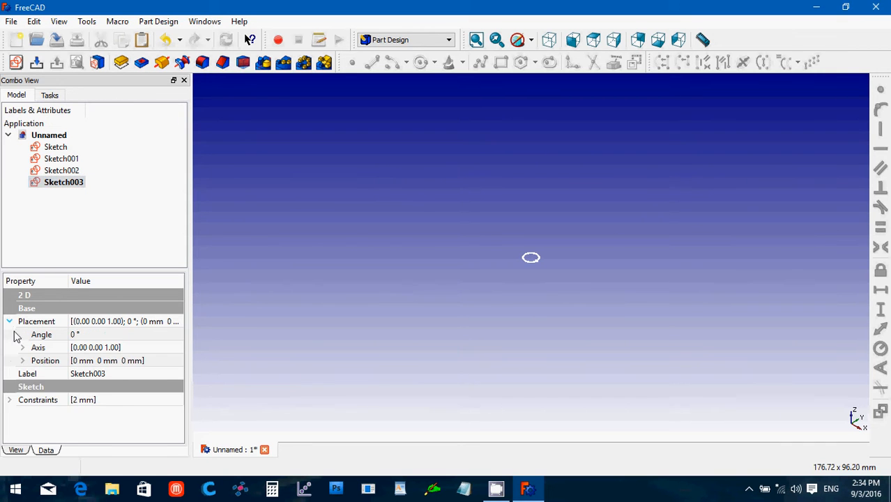
pyautogui.click(22, 360)
pyautogui.click(89, 400)
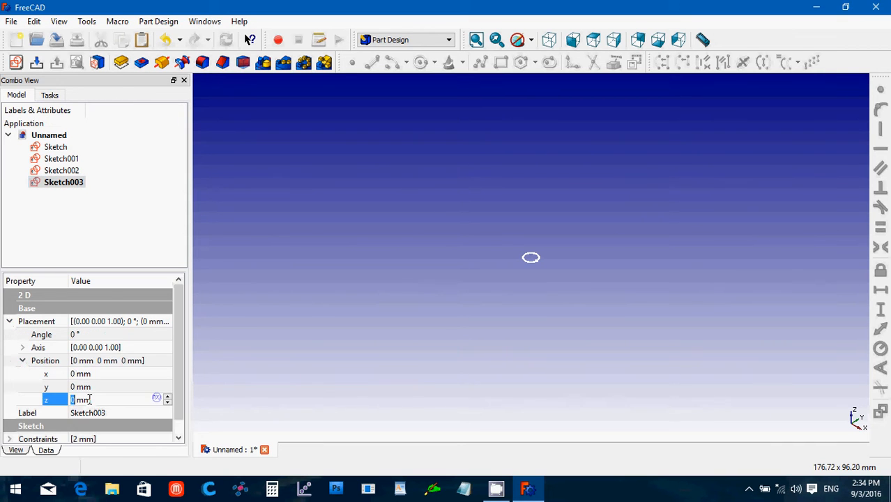
pyautogui.write('90')
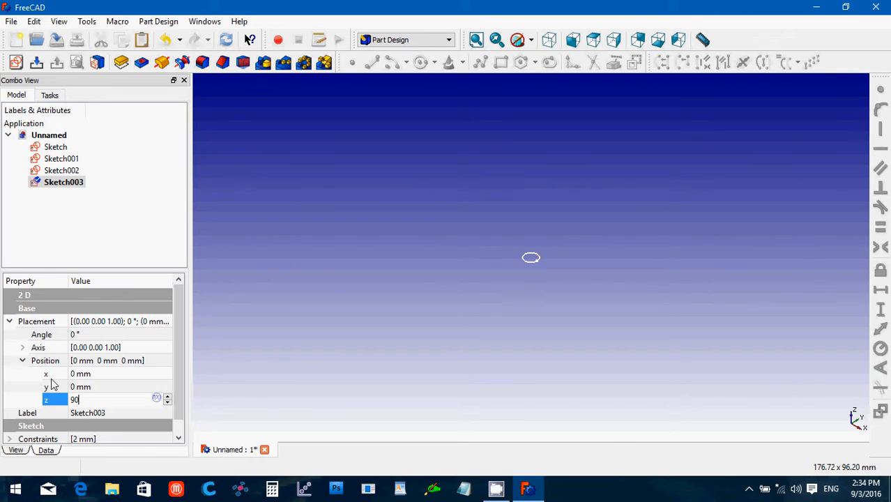
pyautogui.click(92, 389)
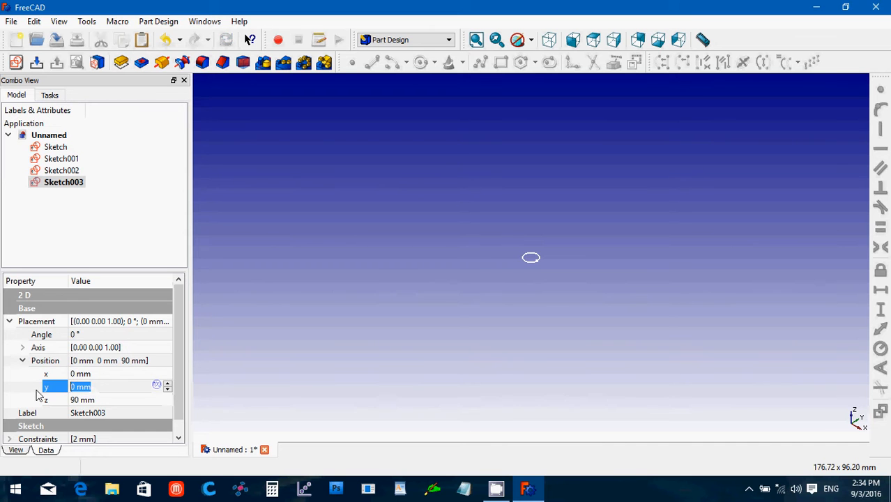
pyautogui.write('4')
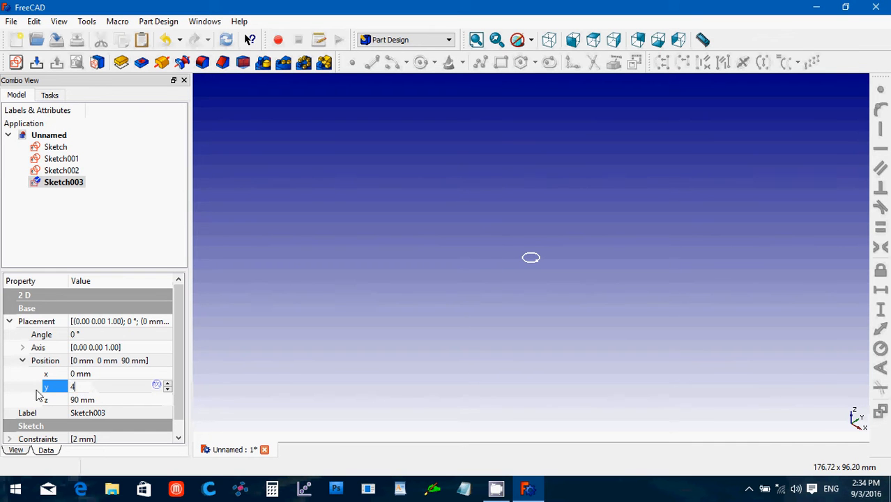
pyautogui.click(105, 374)
pyautogui.moveTo(94, 374); pyautogui.dragTo(30, 374)
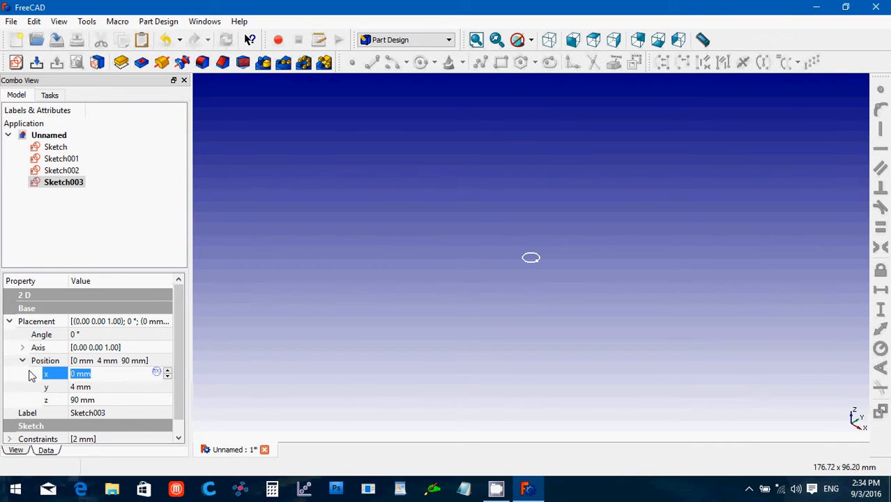
pyautogui.write('2.5')
pyautogui.press('Return')
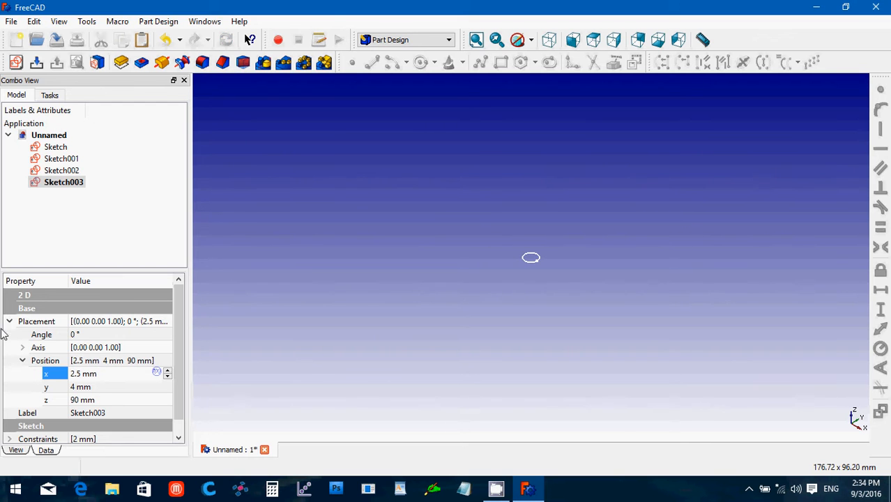
pyautogui.click(68, 174)
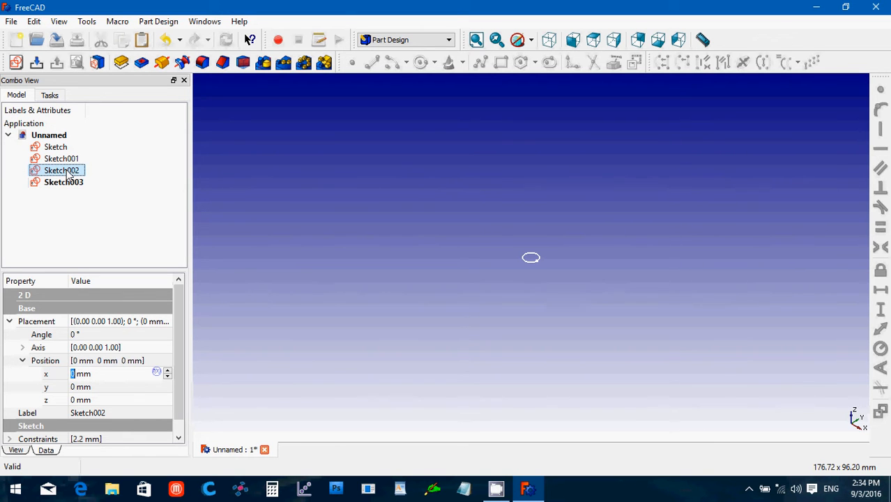
# Set Sketch002's placement position to x -5 mm, y 20 mm, z 60 mm.
pyautogui.click(94, 399)
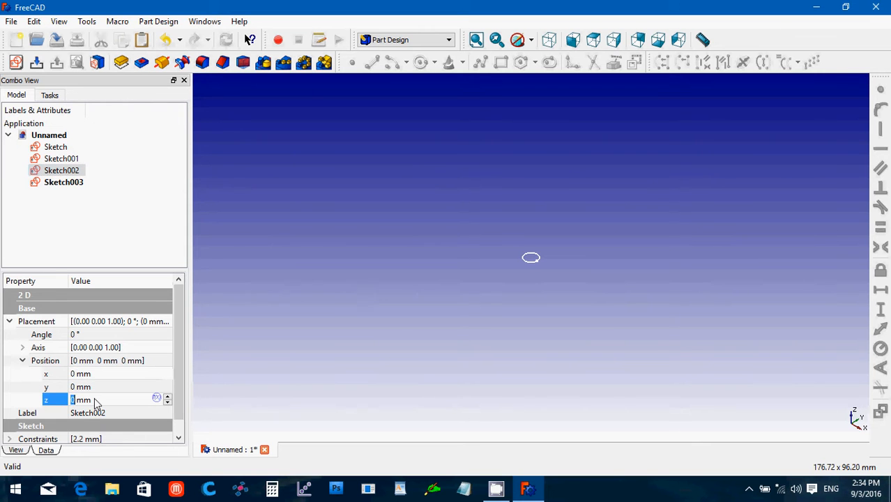
pyautogui.write('60')
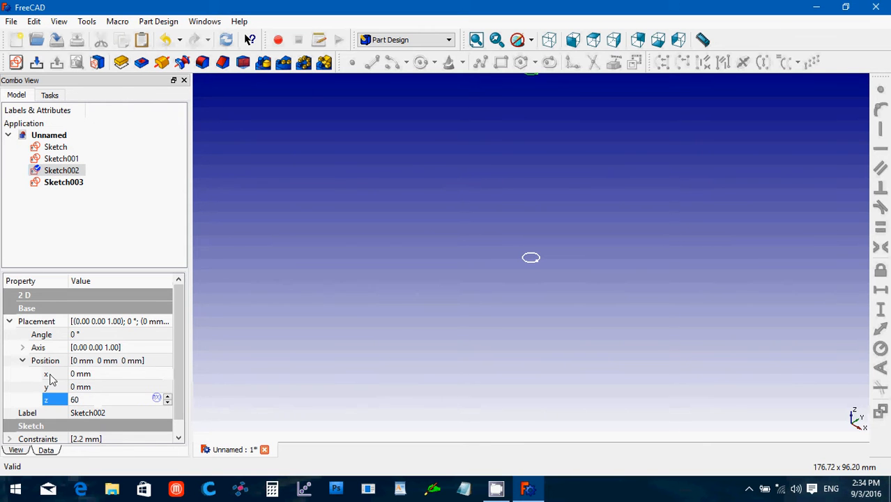
pyautogui.click(87, 387)
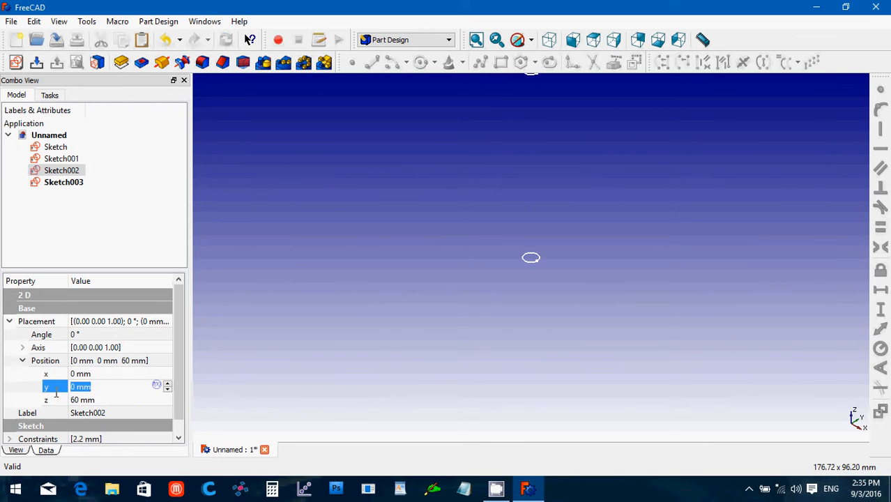
pyautogui.write('20')
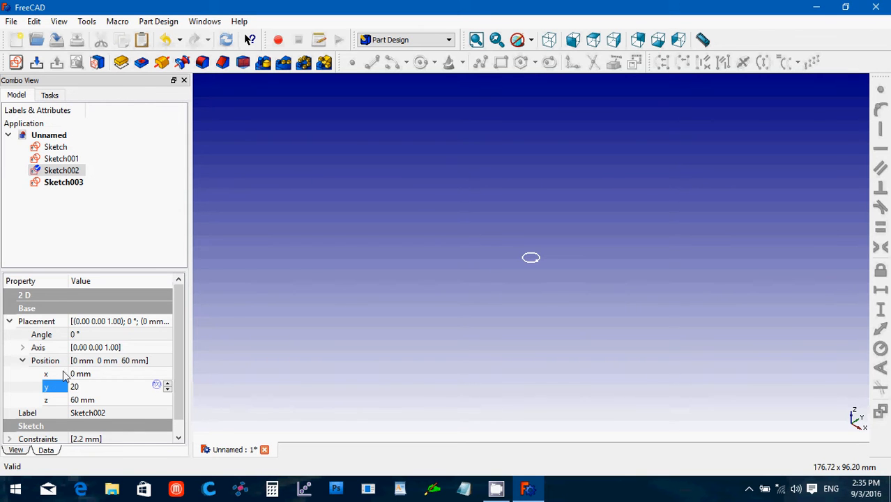
pyautogui.click(92, 374)
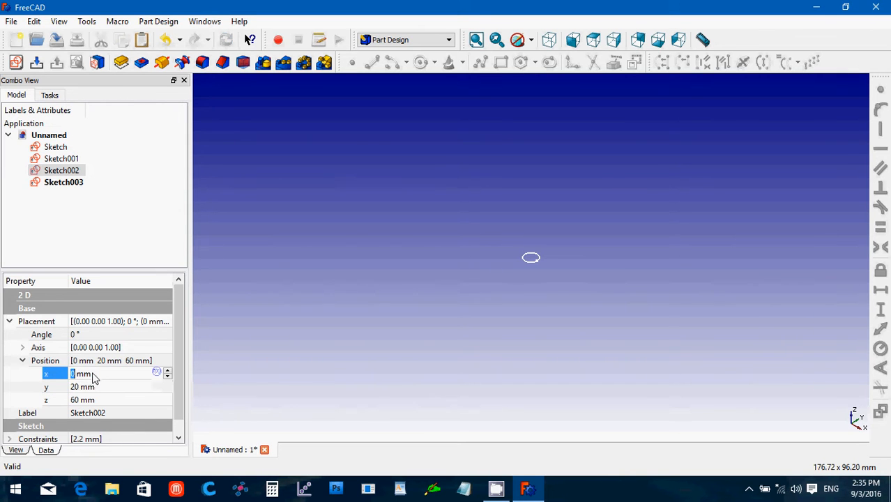
pyautogui.write('-5')
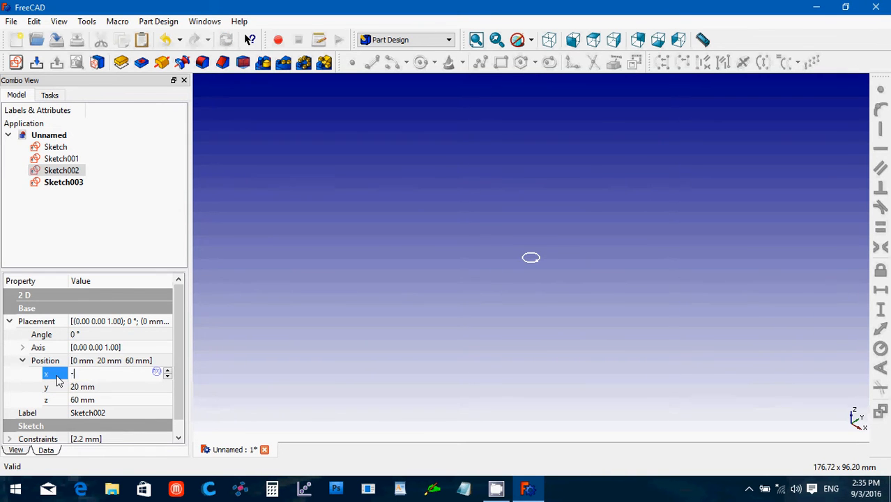
pyautogui.click(65, 183)
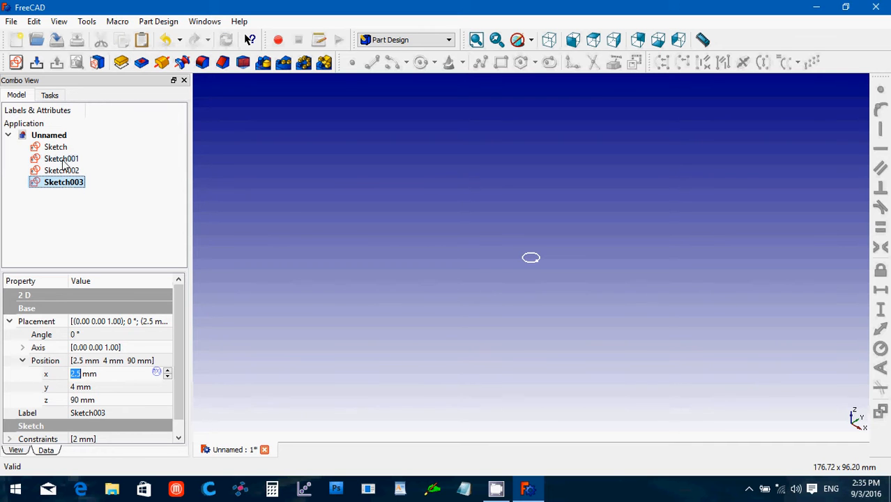
# Move Sketch001 to a 30 mm height with y 15 mm and a sideways x offset.
pyautogui.click(64, 160)
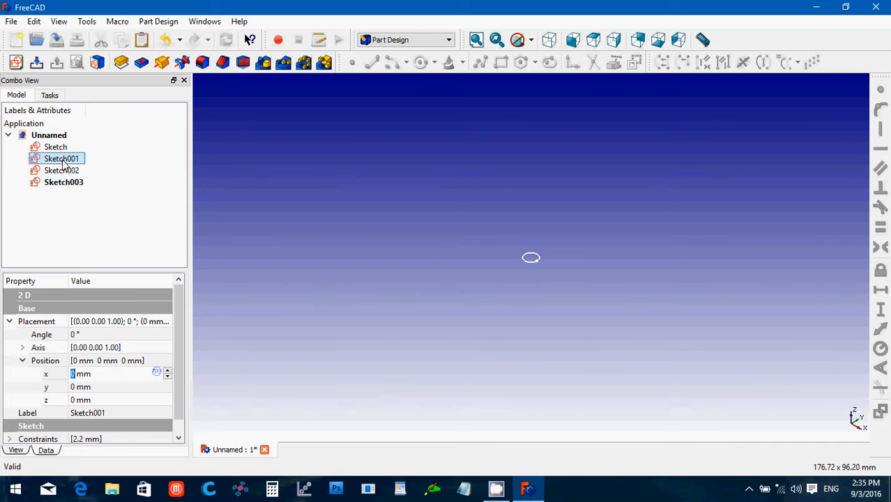
pyautogui.click(95, 401)
pyautogui.write('30')
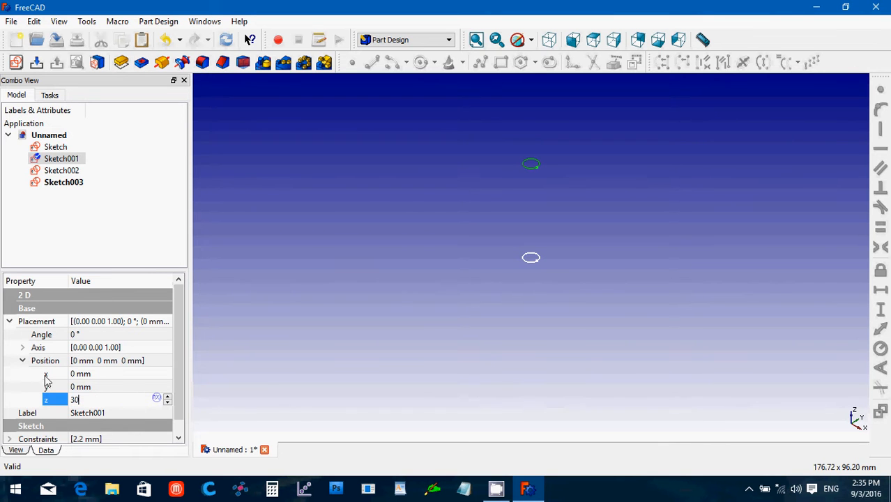
pyautogui.click(85, 387)
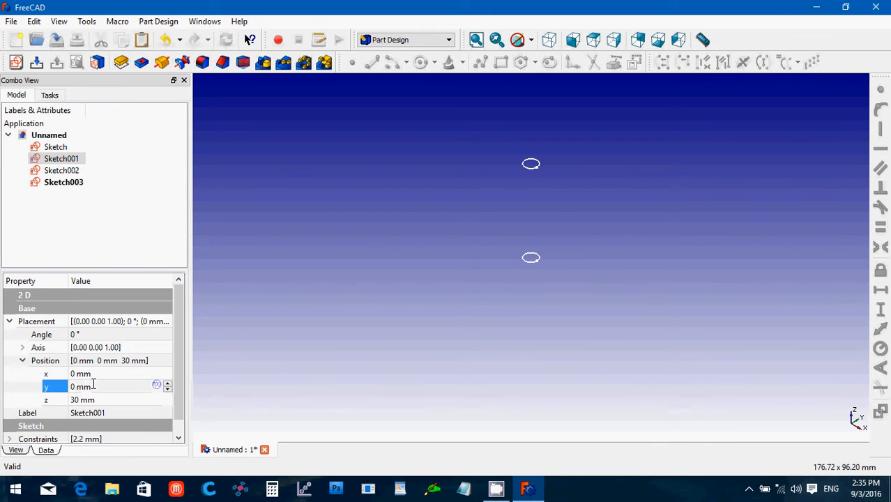
pyautogui.write('4')
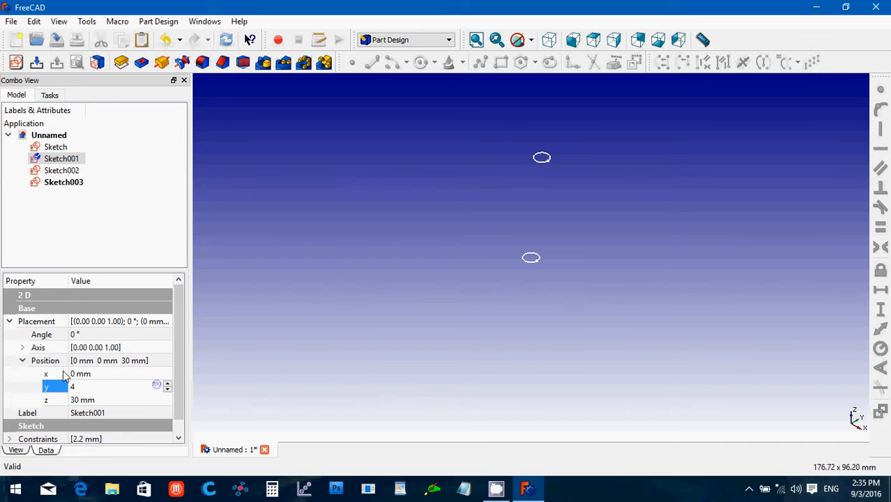
pyautogui.click(93, 373)
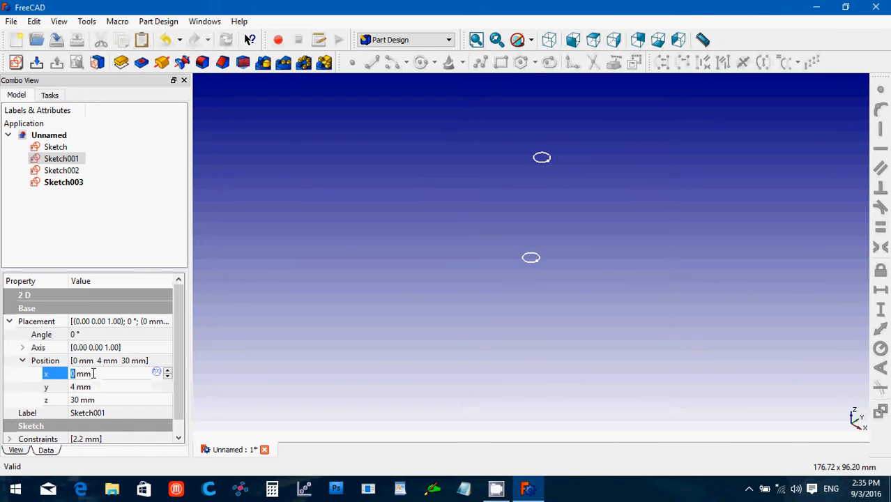
pyautogui.press('Tab')
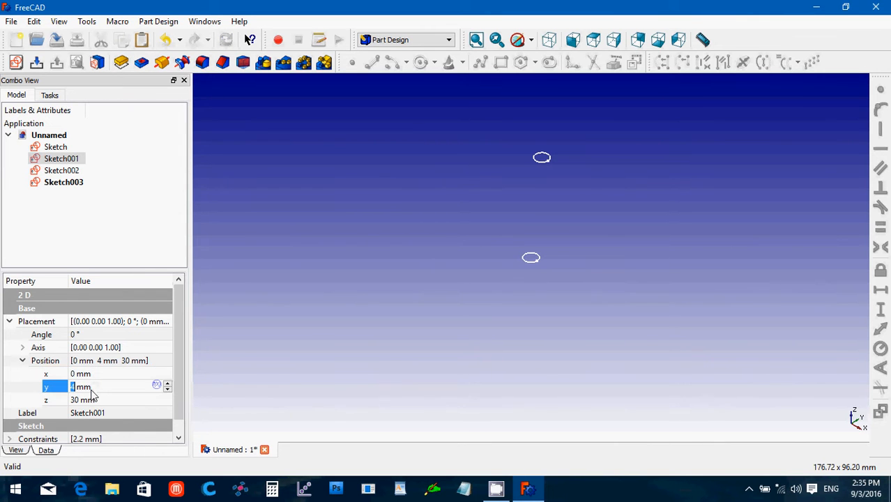
pyautogui.write('15')
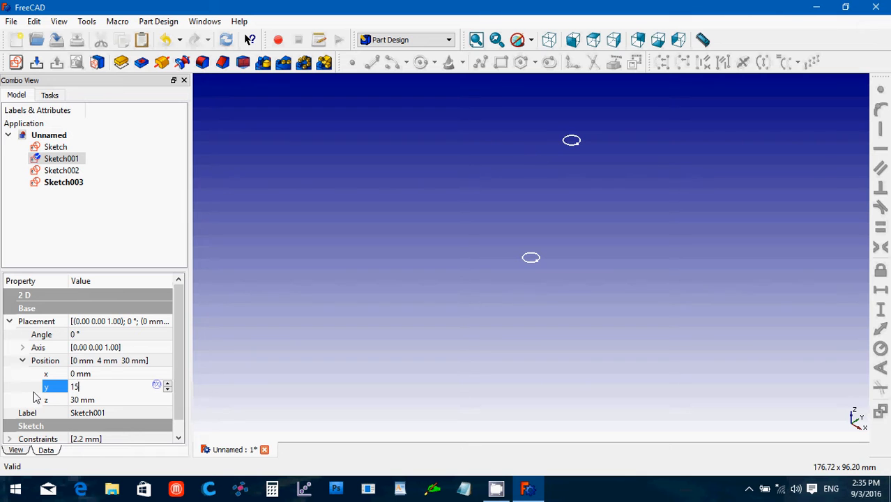
pyautogui.click(88, 374)
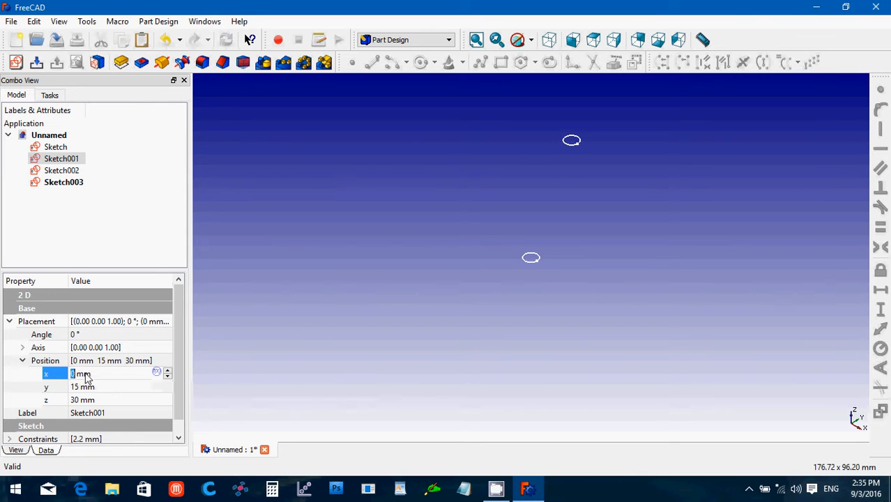
pyautogui.write('15')
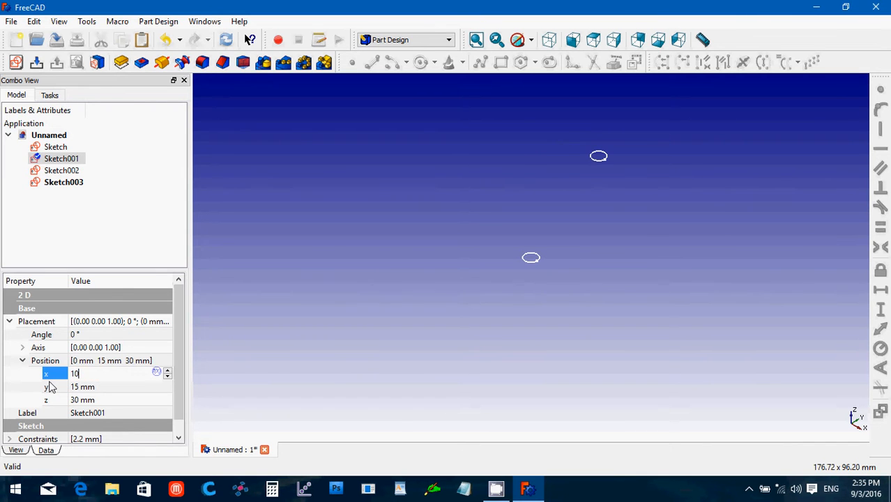
pyautogui.press('Return')
pyautogui.click(375, 303)
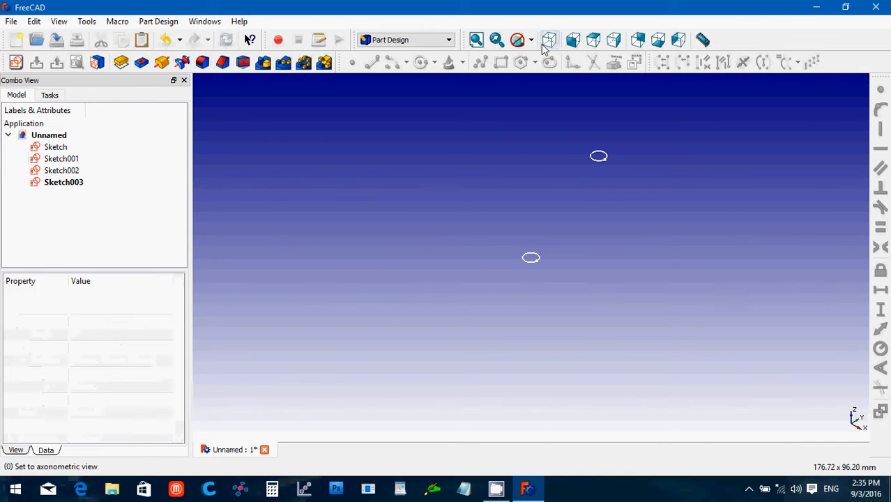
# Fit all four circle profiles in the view and change to the Part workbench.
pyautogui.click(473, 40)
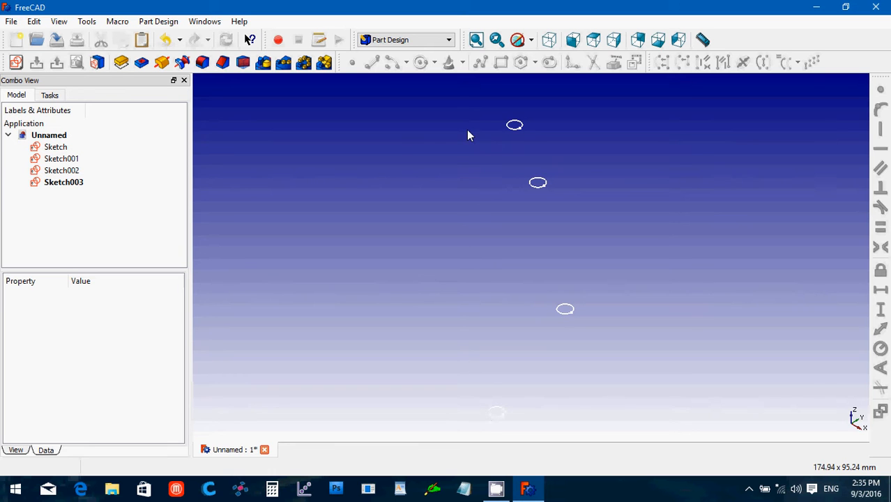
pyautogui.click(398, 45)
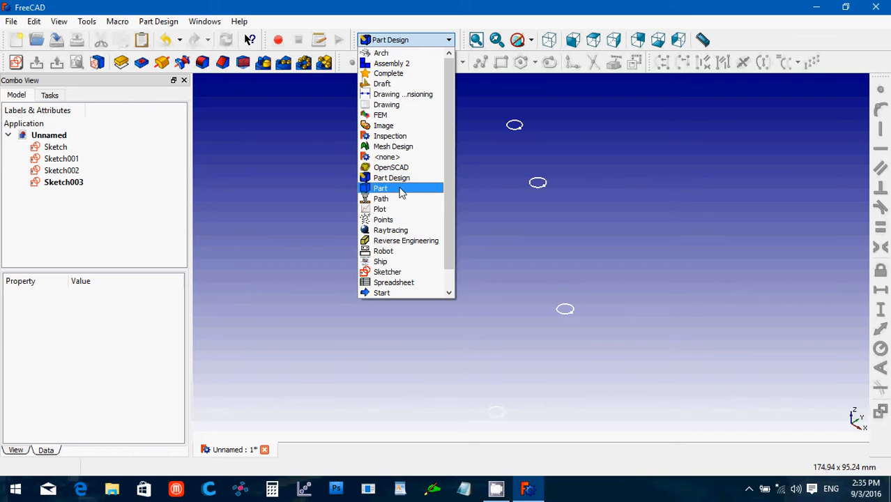
pyautogui.click(400, 189)
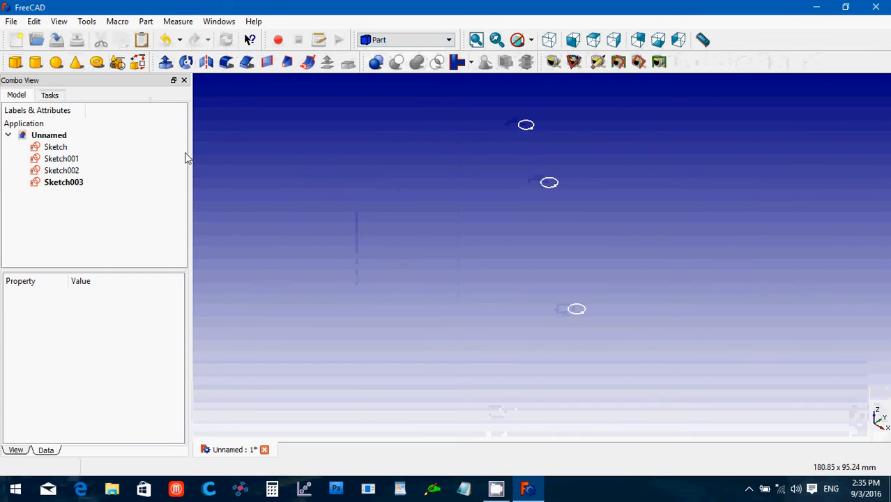
# Loft a solid through Sketch, Sketch001, Sketch002 and Sketch003 in that order.
pyautogui.click(287, 63)
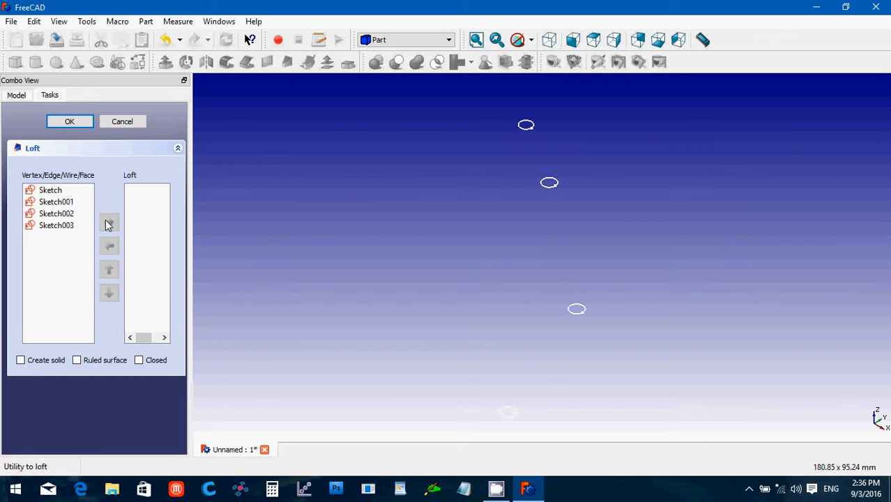
pyautogui.click(60, 193)
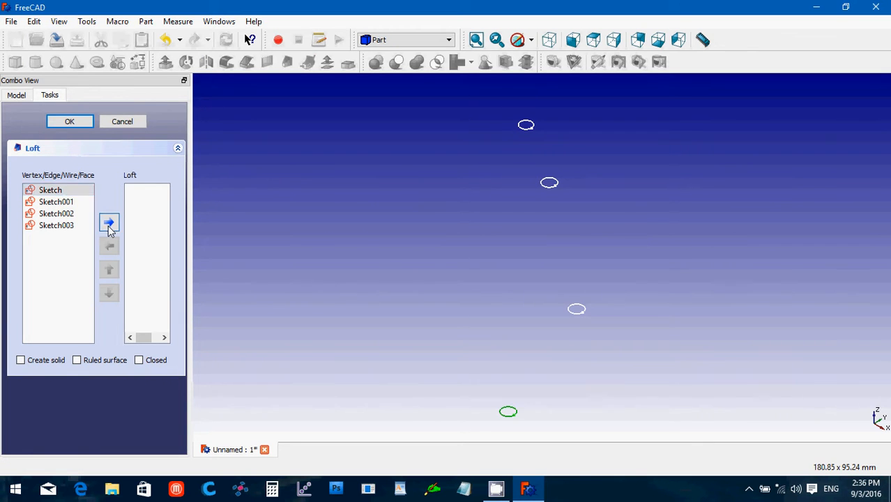
pyautogui.click(109, 221)
pyautogui.click(73, 194)
pyautogui.click(108, 221)
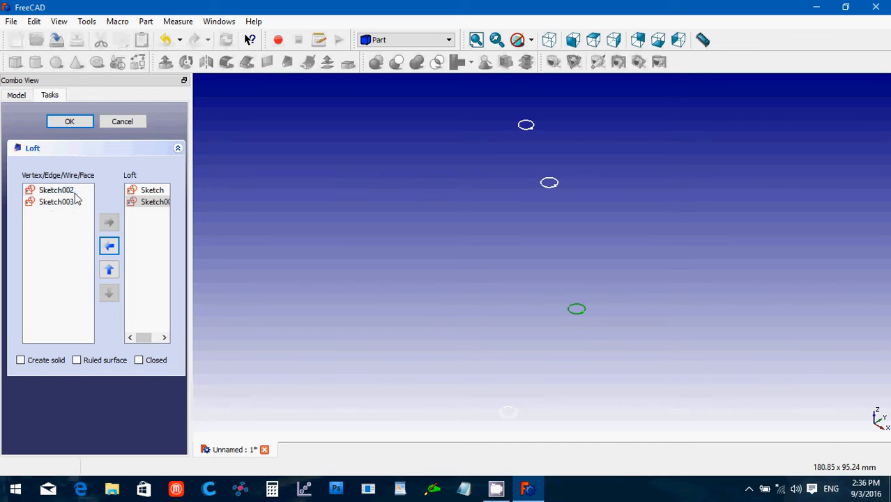
pyautogui.click(57, 190)
pyautogui.click(108, 222)
pyautogui.click(73, 192)
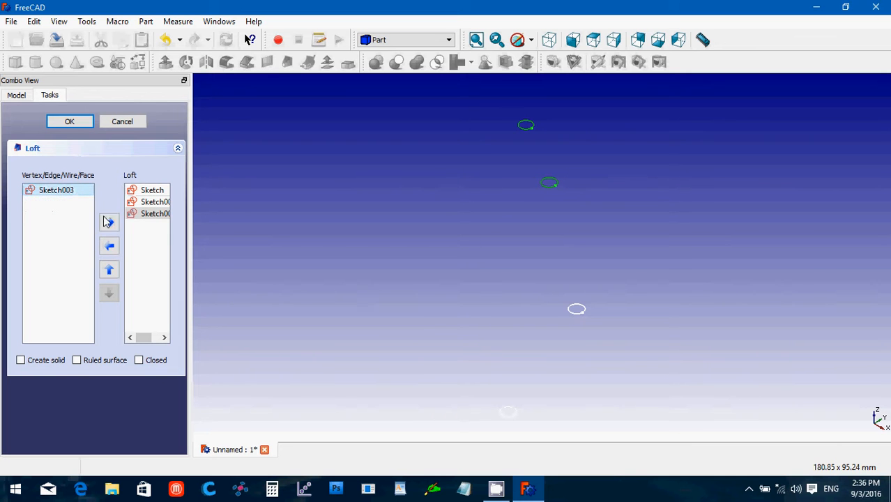
pyautogui.click(109, 221)
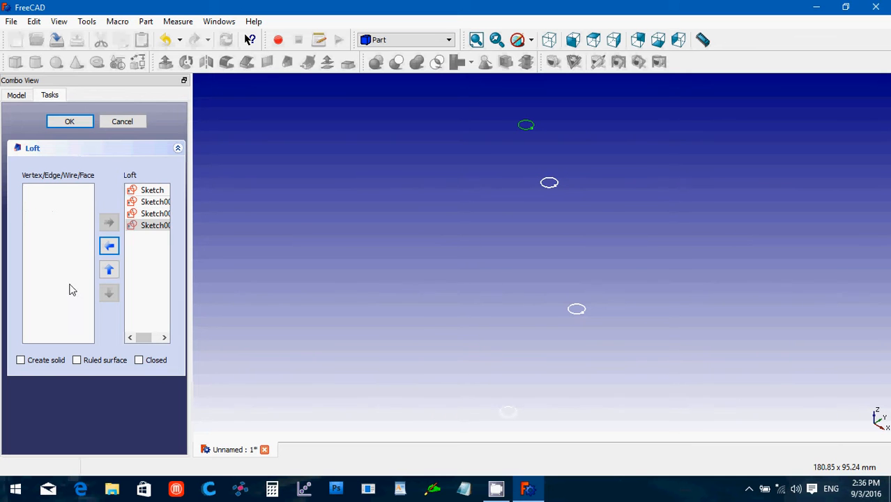
pyautogui.click(21, 360)
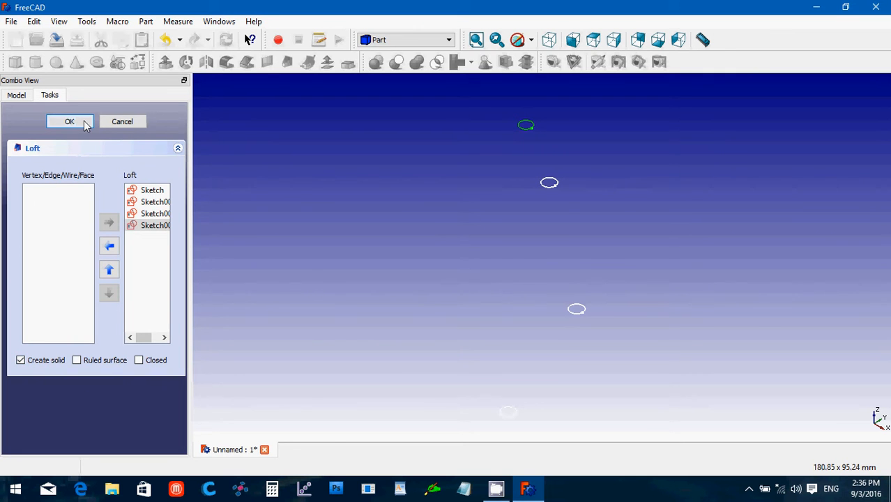
pyautogui.click(83, 123)
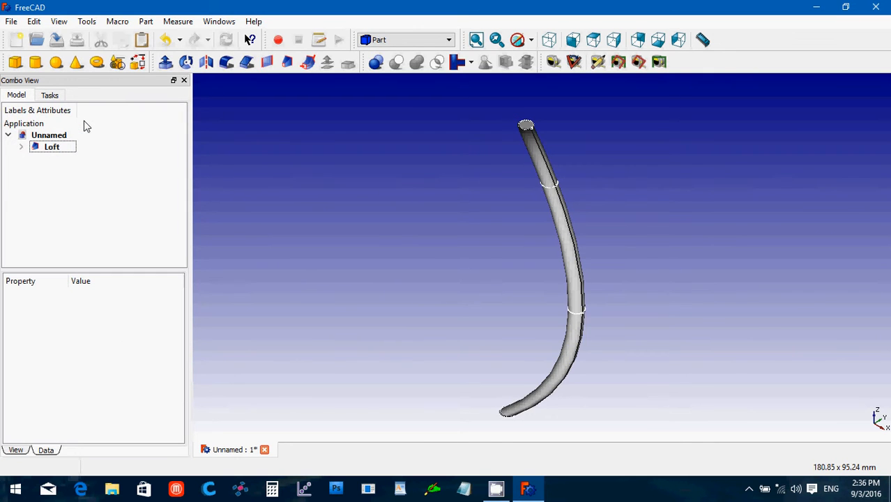
# Hide Sketch through Sketch003 under the Loft and select the loft strand.
pyautogui.click(21, 147)
pyautogui.click(61, 159)
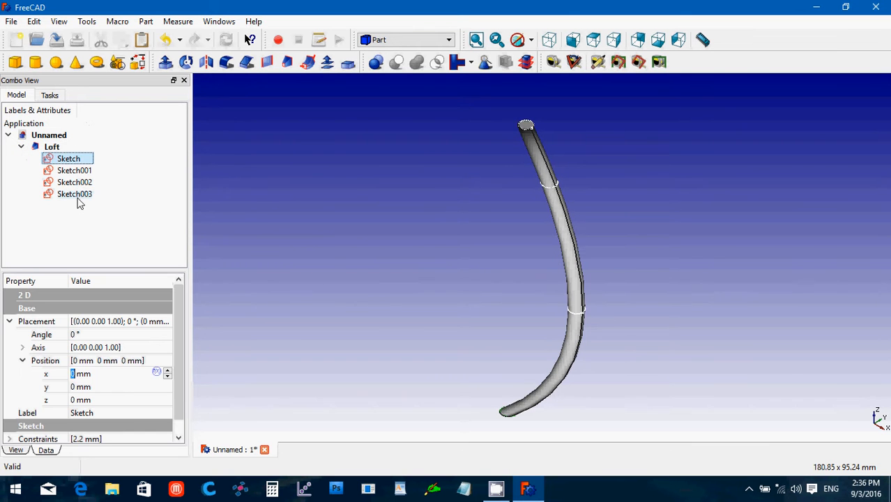
pyautogui.keyDown('shift'); pyautogui.click(76, 195); pyautogui.keyUp('shift')
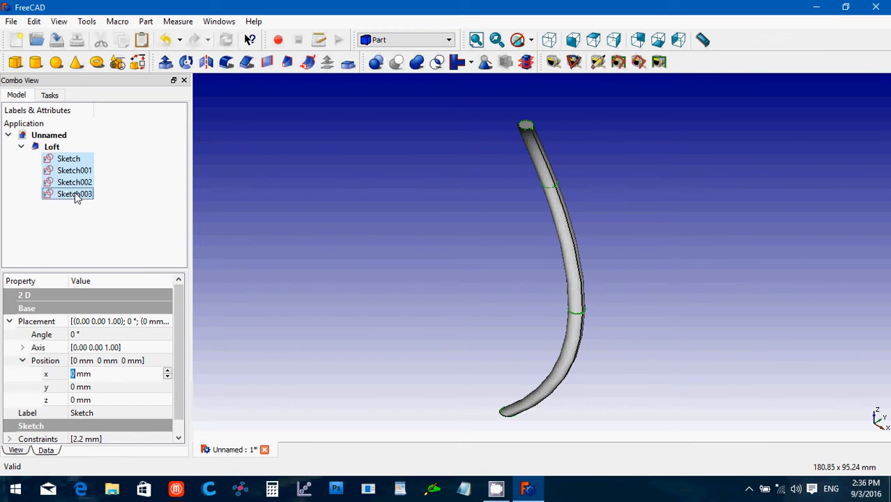
pyautogui.press('space')
pyautogui.click(343, 175)
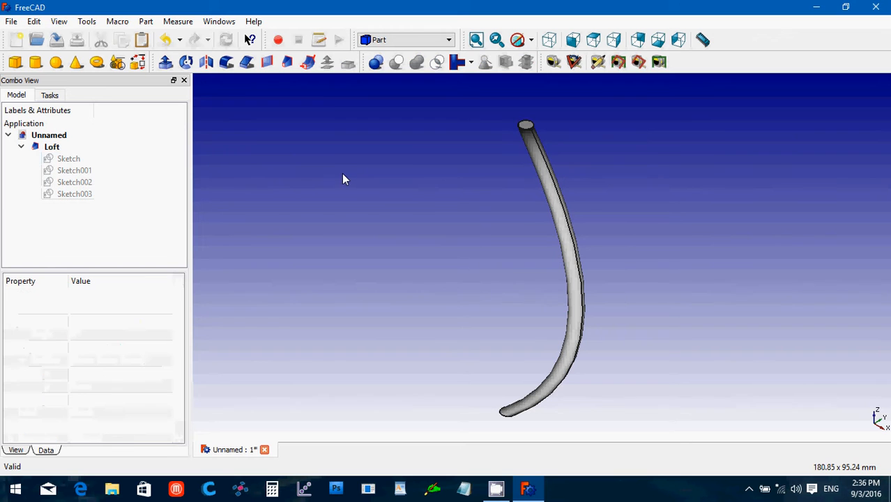
pyautogui.click(22, 147)
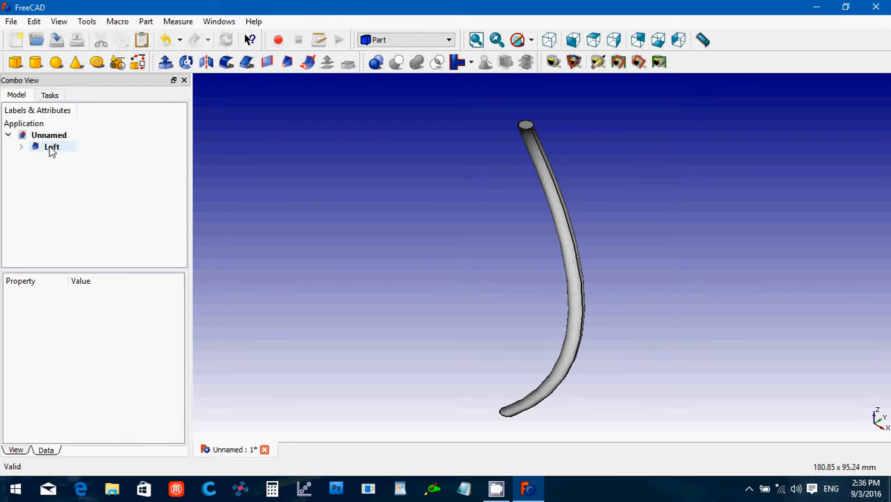
pyautogui.click(51, 148)
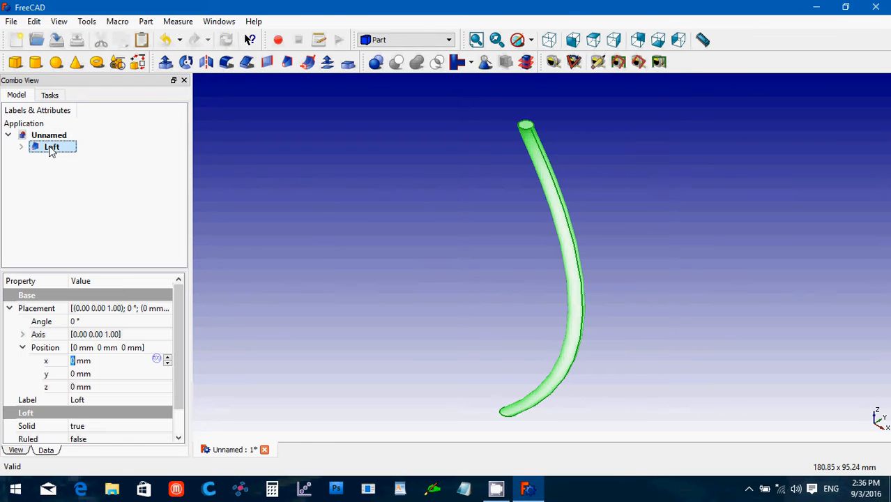
# Try mirroring the loft across the XZ plane, then delete that copy and reselect the Loft.
pyautogui.click(207, 64)
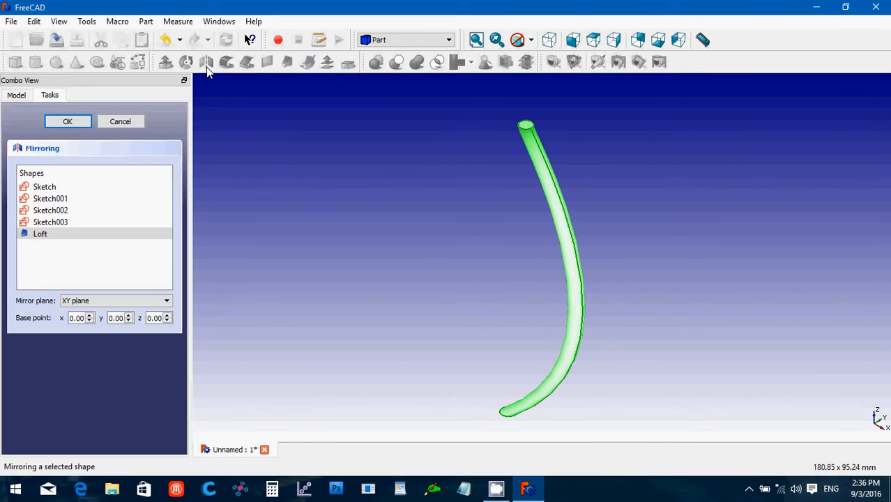
pyautogui.click(78, 301)
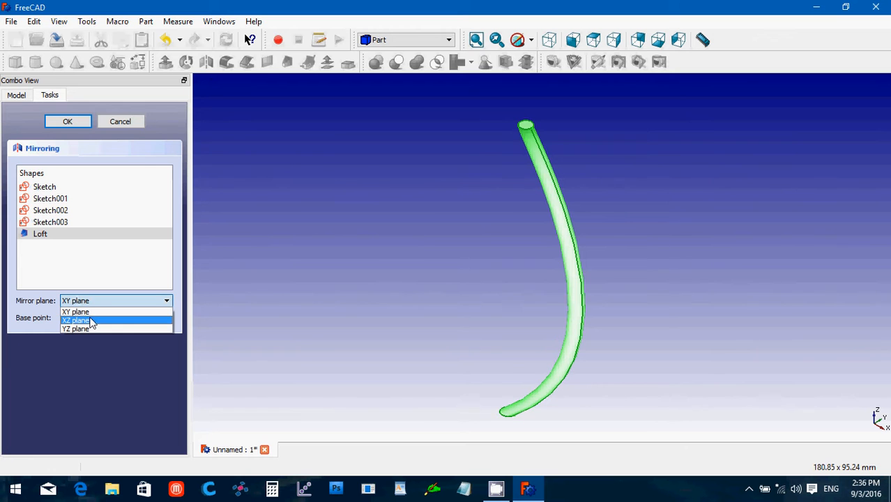
pyautogui.click(91, 321)
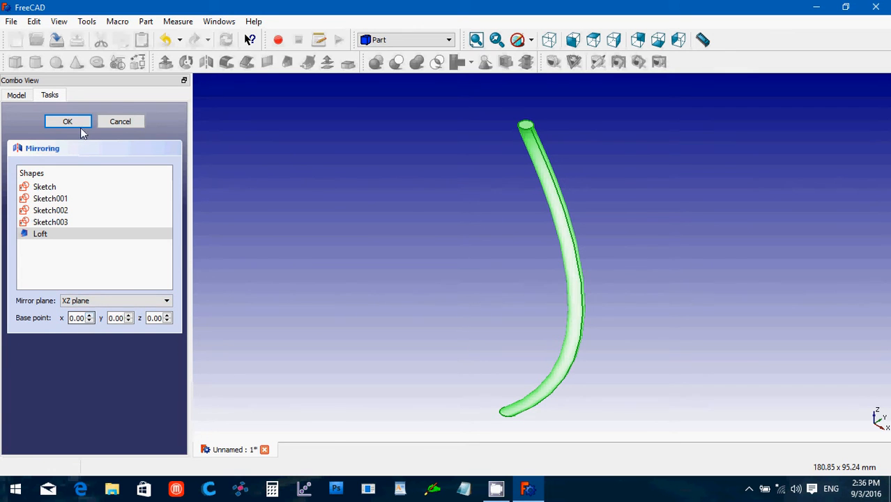
pyautogui.click(68, 122)
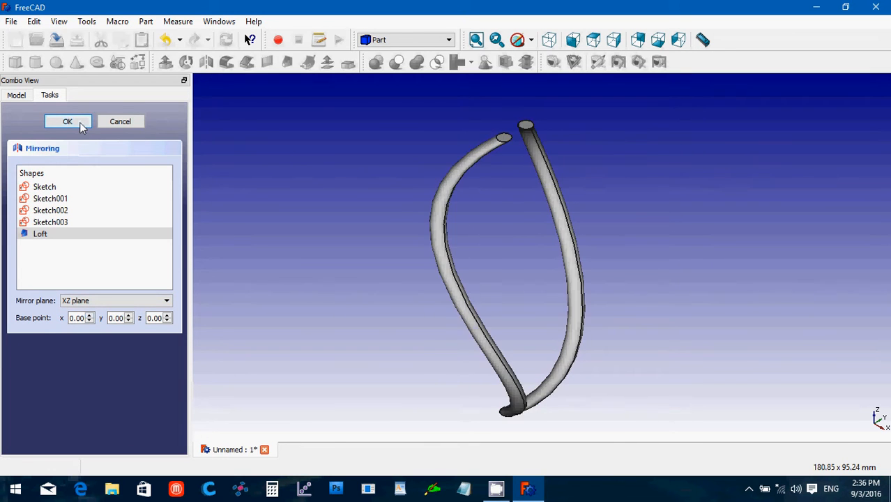
pyautogui.click(81, 149)
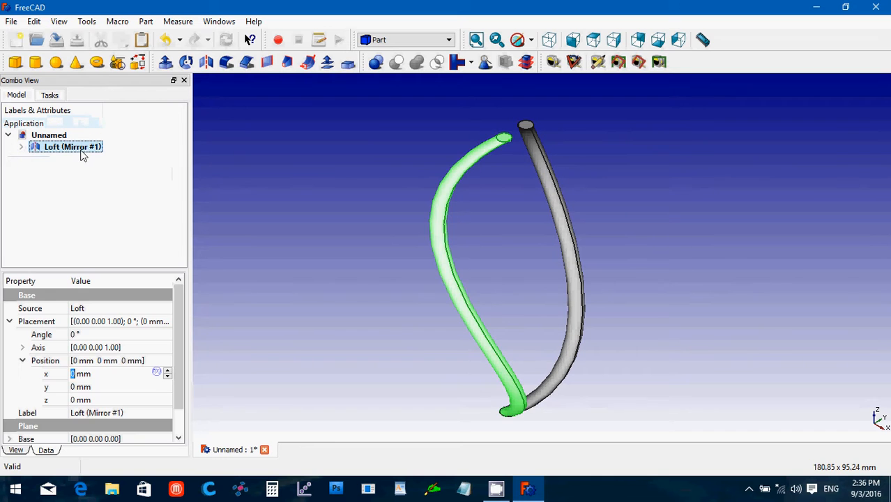
pyautogui.press('Delete')
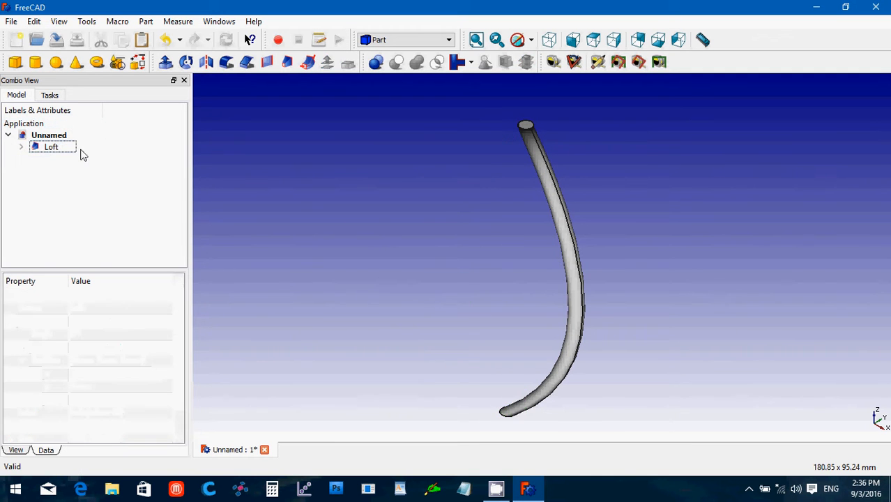
pyautogui.click(58, 149)
# Mirror the Loft across the YZ plane to create Loft (Mirror #1).
pyautogui.click(206, 62)
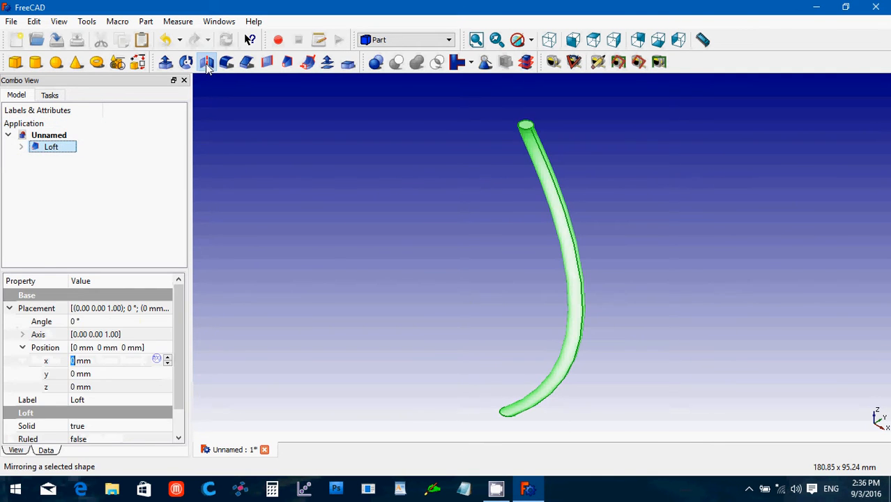
pyautogui.click(93, 302)
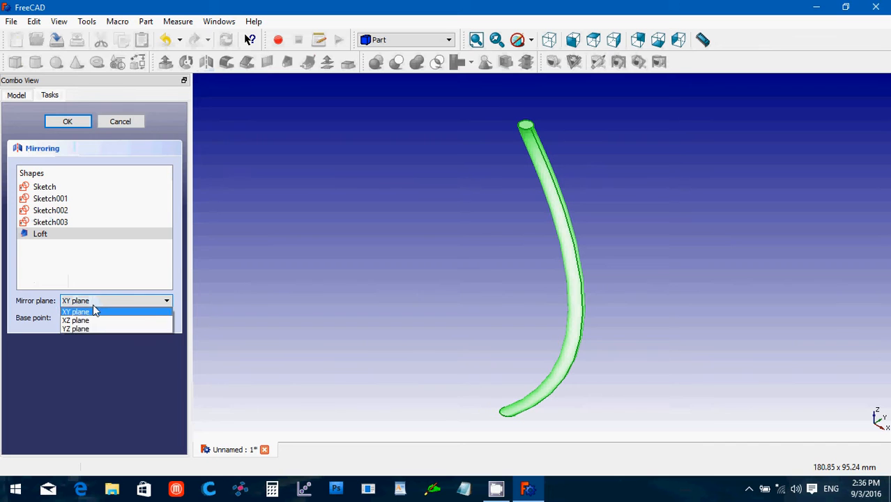
pyautogui.click(98, 334)
pyautogui.click(103, 303)
pyautogui.click(101, 328)
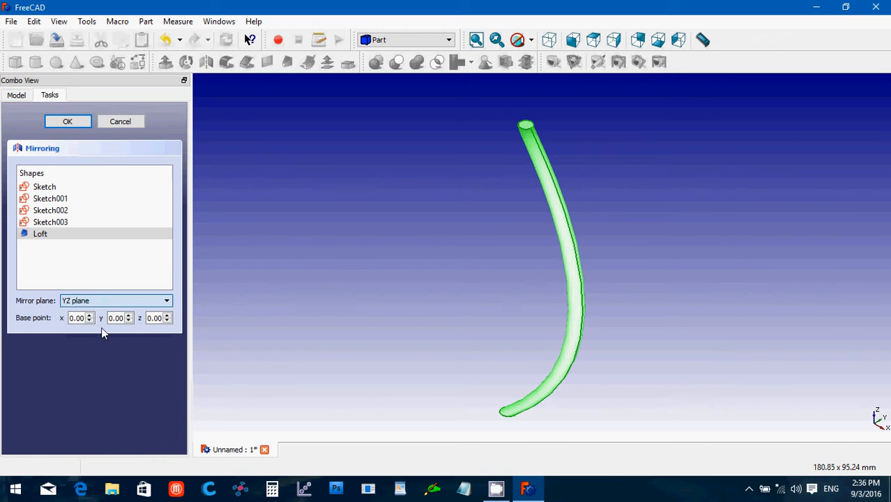
pyautogui.click(68, 122)
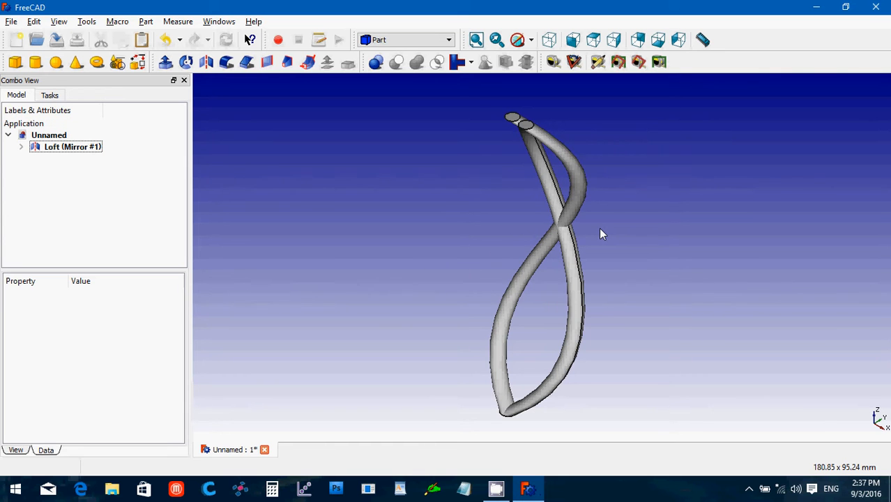
pyautogui.moveTo(601, 233); pyautogui.dragTo(439, 262, button='middle')
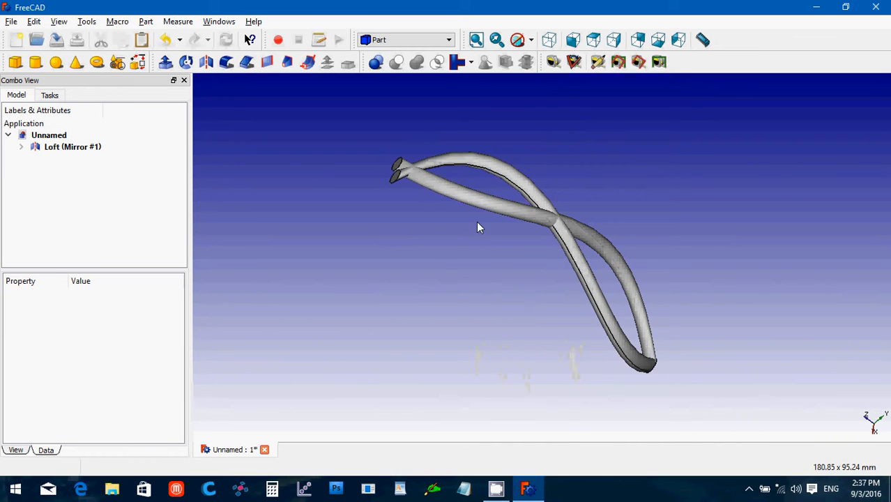
pyautogui.moveTo(478, 224); pyautogui.dragTo(551, 231, button='middle')
pyautogui.click(21, 146)
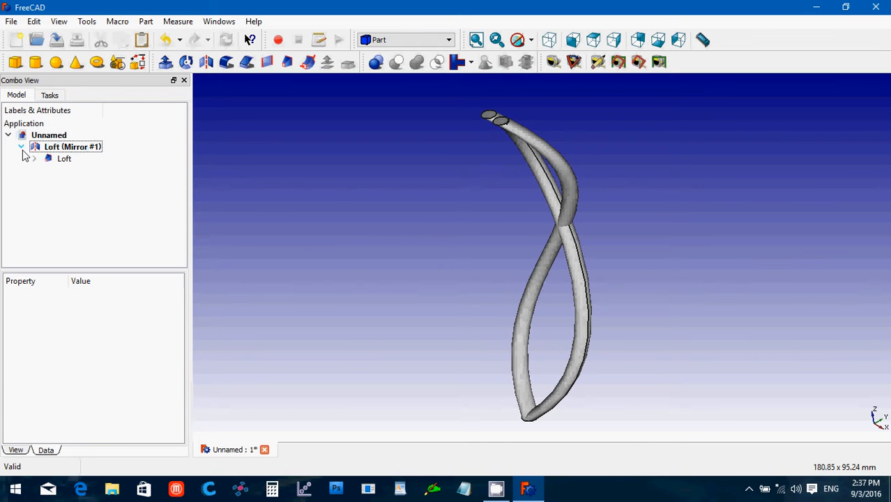
# Union Loft (Mirror #1) with Loft into a Fusion, then hide the Fusion.
pyautogui.click(50, 148)
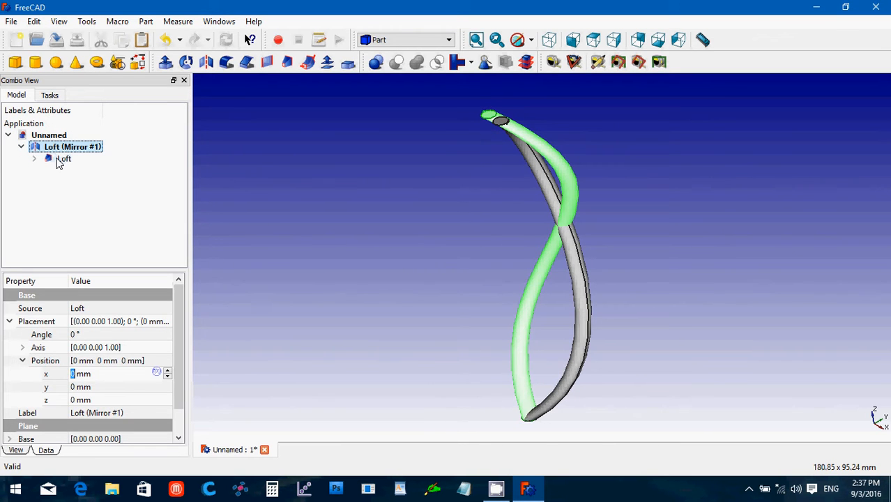
pyautogui.keyDown('ctrl'); pyautogui.click(61, 159); pyautogui.keyUp('ctrl')
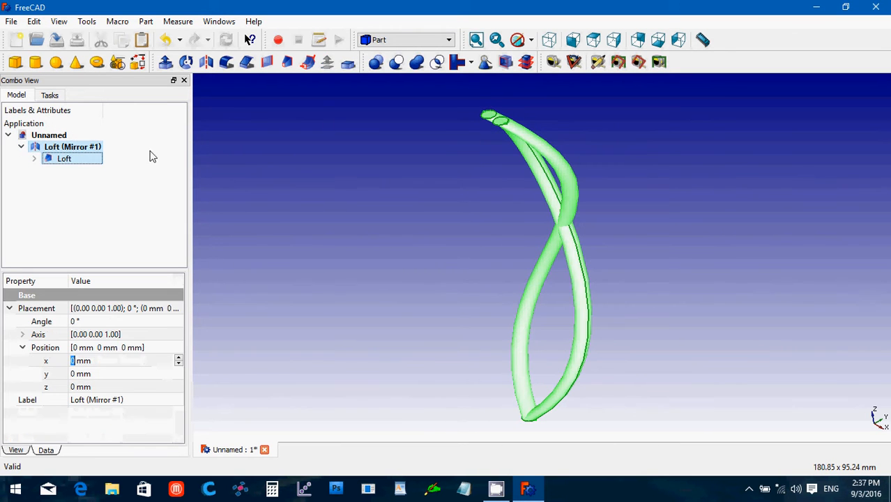
pyautogui.click(417, 63)
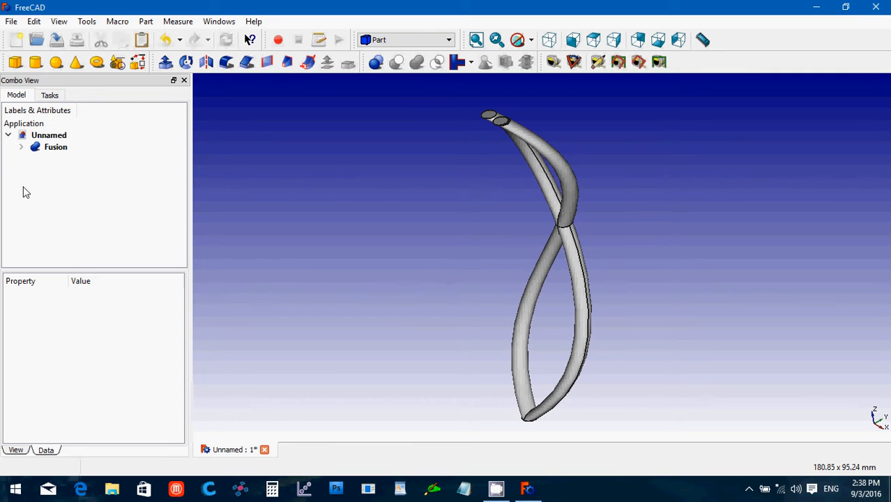
pyautogui.click(54, 152)
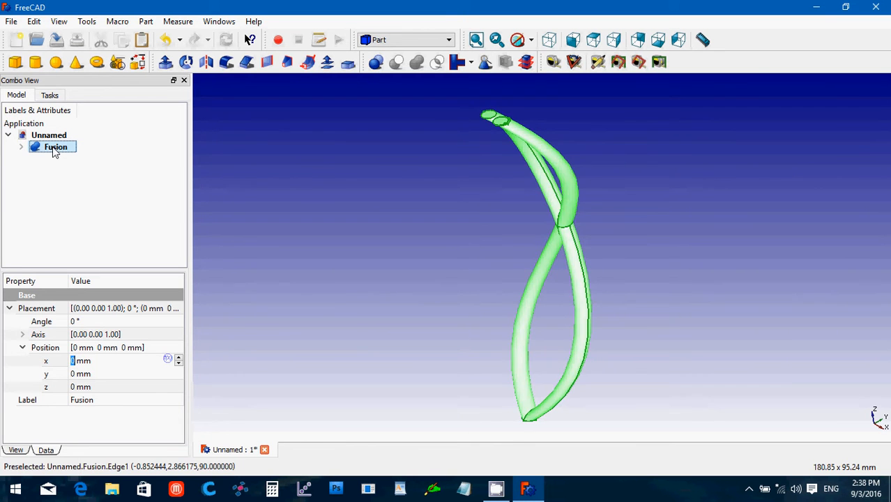
pyautogui.press('space')
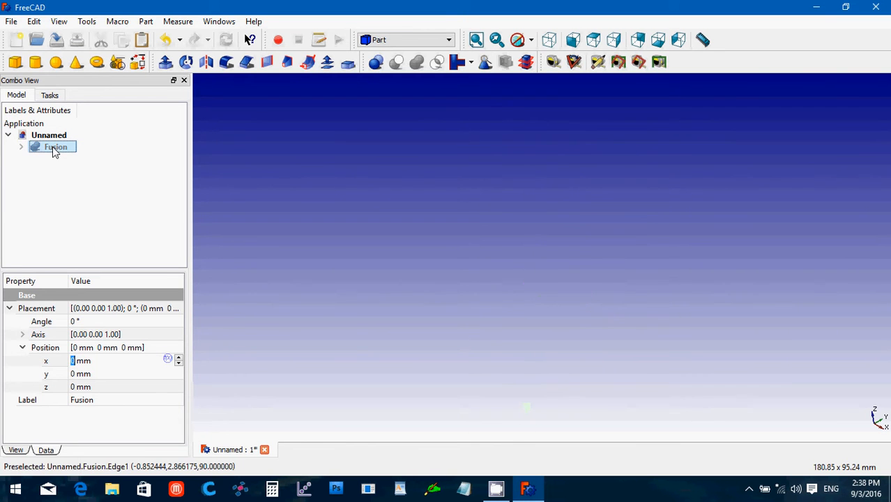
# Add a Part cylinder with height 3 mm and radius 36 mm.
pyautogui.click(379, 41)
pyautogui.click(379, 43)
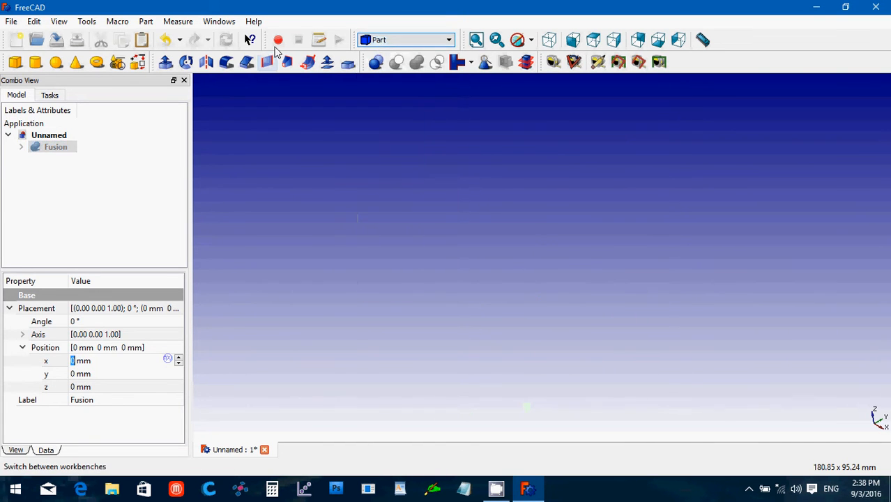
pyautogui.click(35, 63)
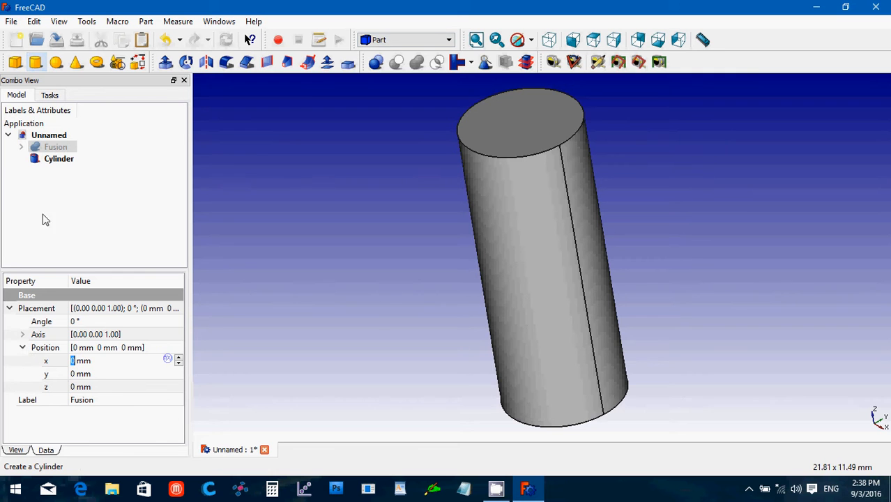
pyautogui.click(58, 161)
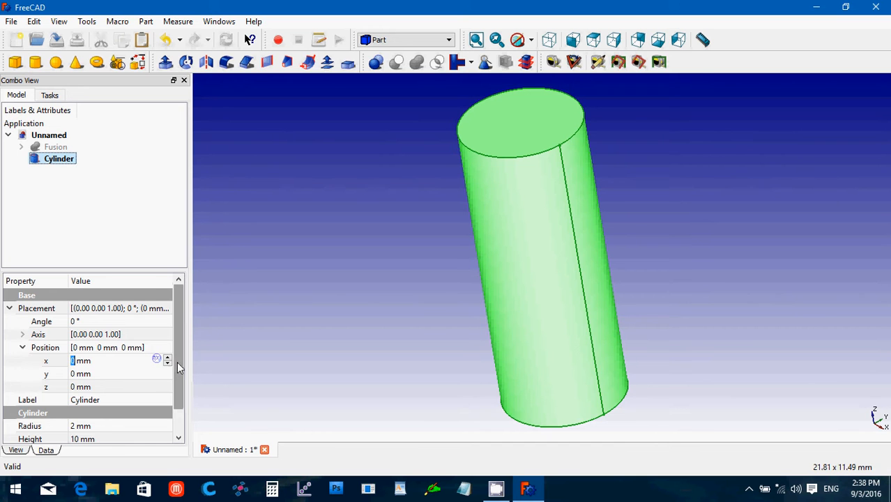
pyautogui.moveTo(177, 361); pyautogui.dragTo(177, 409)
pyautogui.click(115, 413)
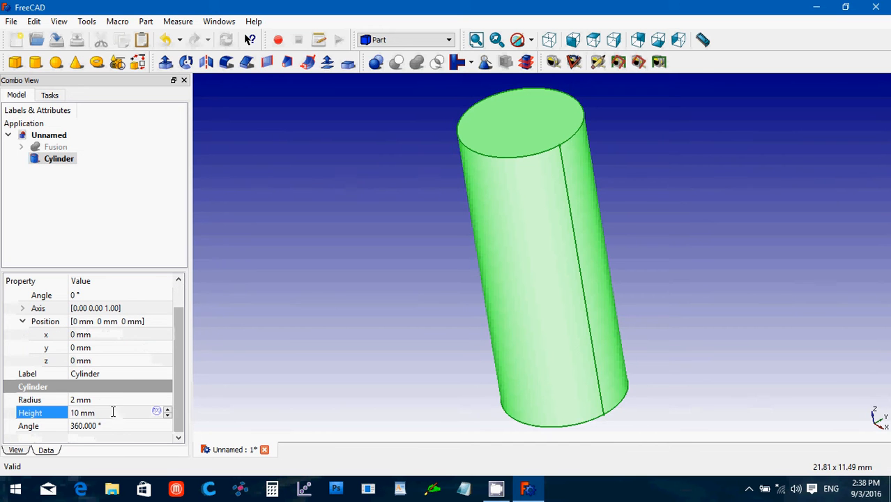
pyautogui.write('3')
pyautogui.click(99, 401)
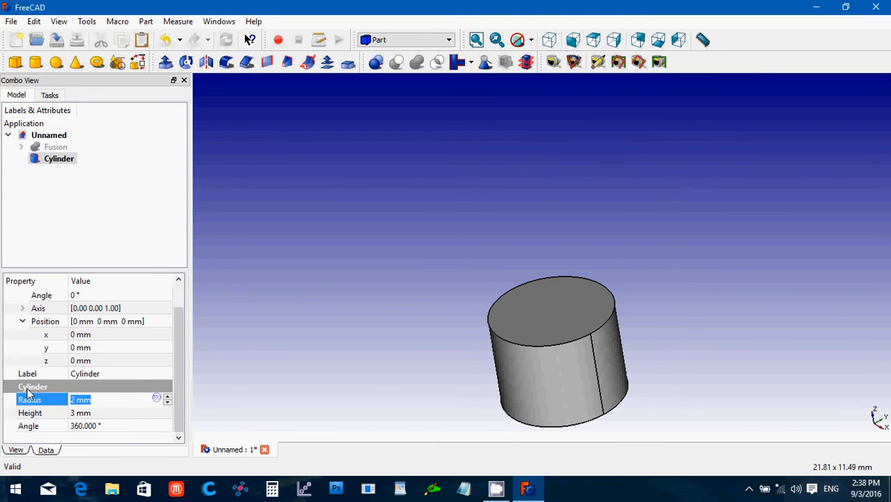
pyautogui.write('36')
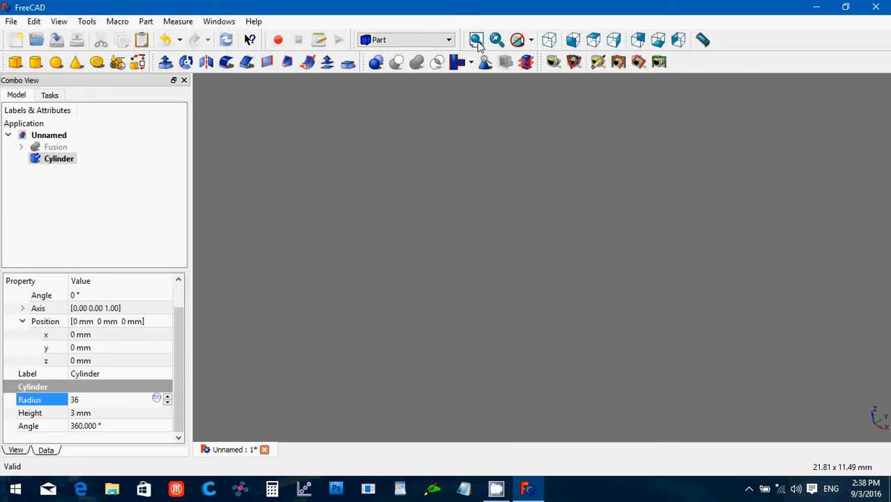
# Round the disc's top circular edge with a 2 mm fillet.
pyautogui.click(478, 43)
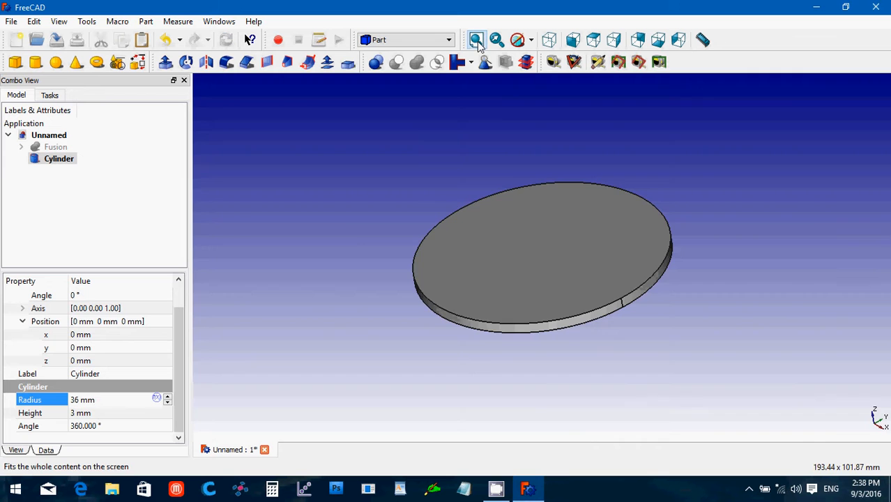
pyautogui.click(354, 241)
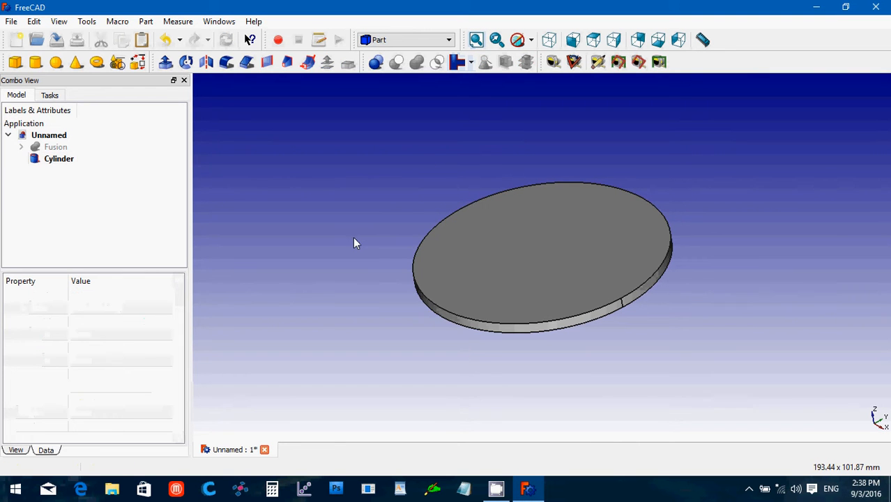
pyautogui.click(426, 302)
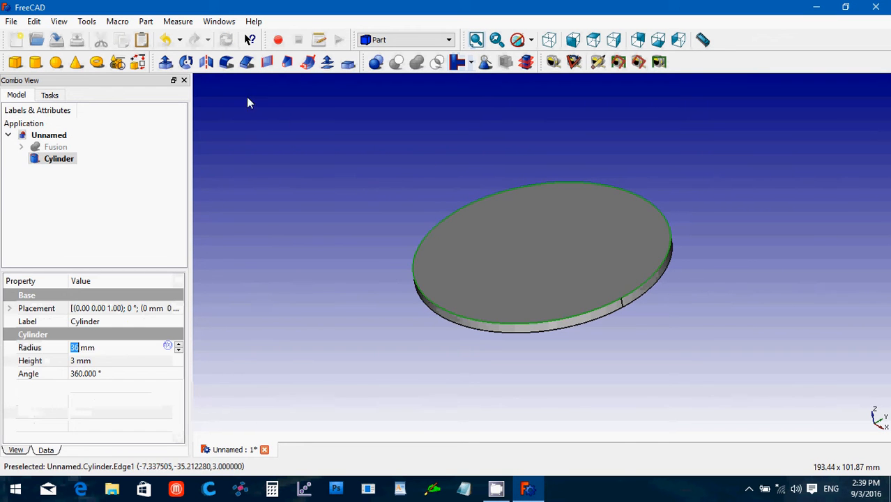
pyautogui.click(226, 62)
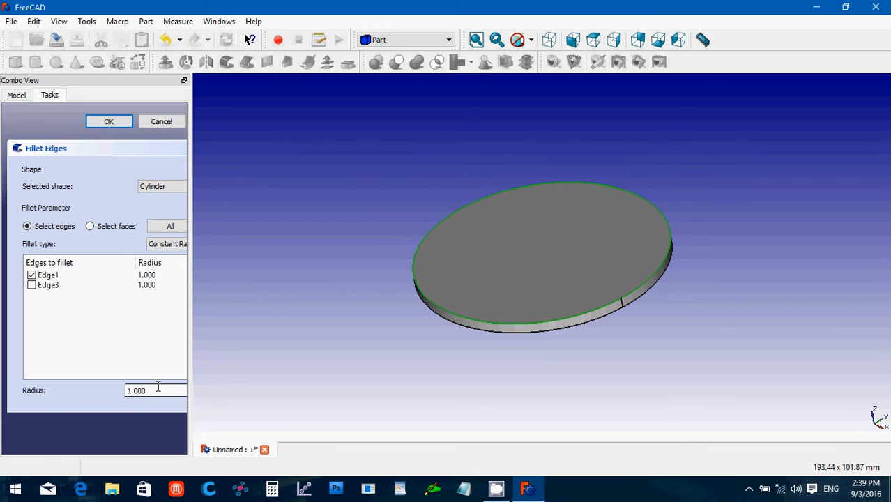
pyautogui.moveTo(159, 388); pyautogui.dragTo(102, 377)
pyautogui.write('2')
pyautogui.click(118, 122)
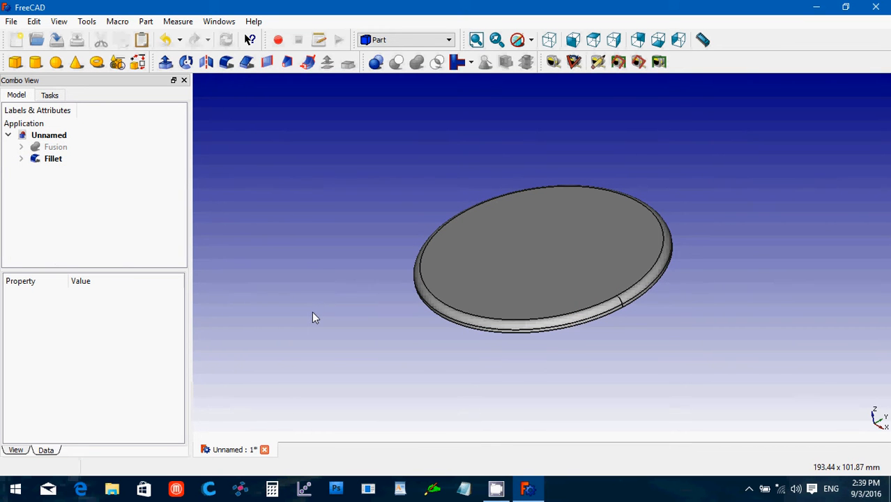
# Add a torus with Radius1 34 mm and Radius2 3 mm.
pyautogui.click(97, 62)
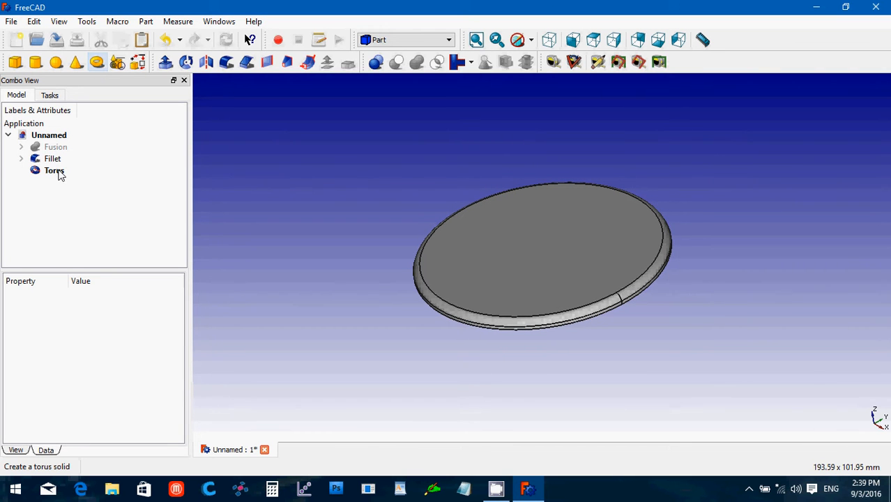
pyautogui.click(56, 171)
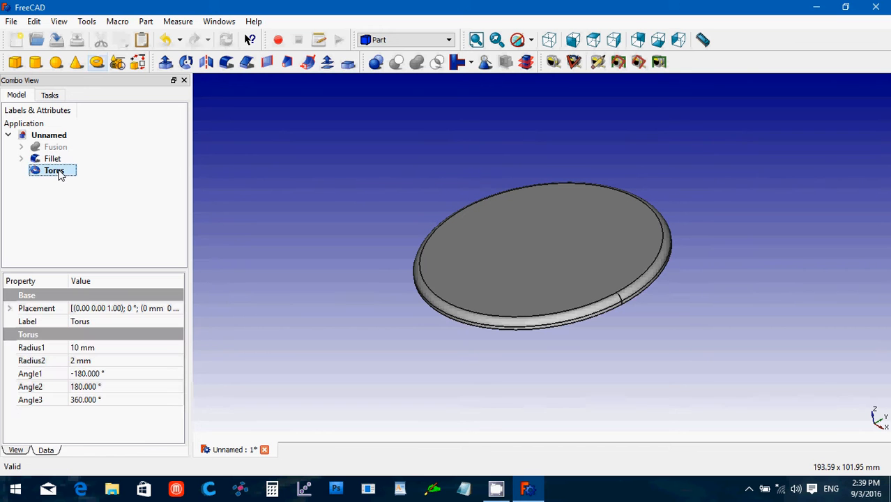
pyautogui.click(103, 367)
pyautogui.moveTo(103, 362); pyautogui.dragTo(24, 369)
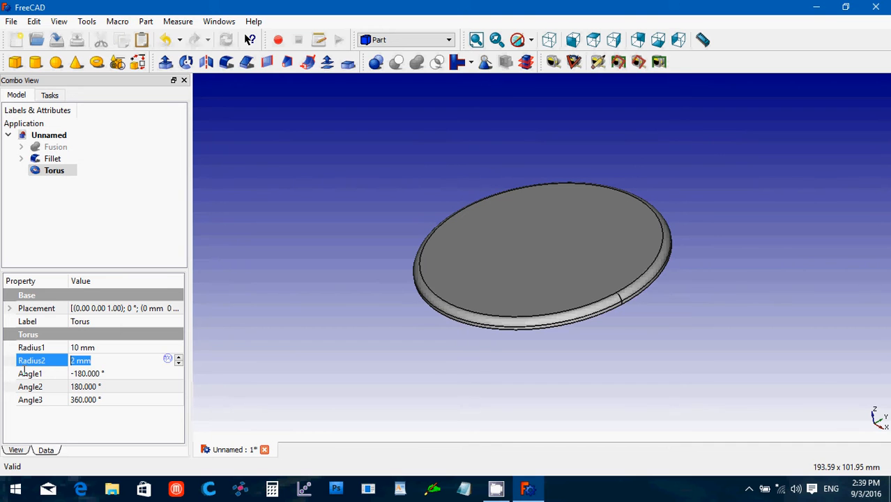
pyautogui.click(96, 348)
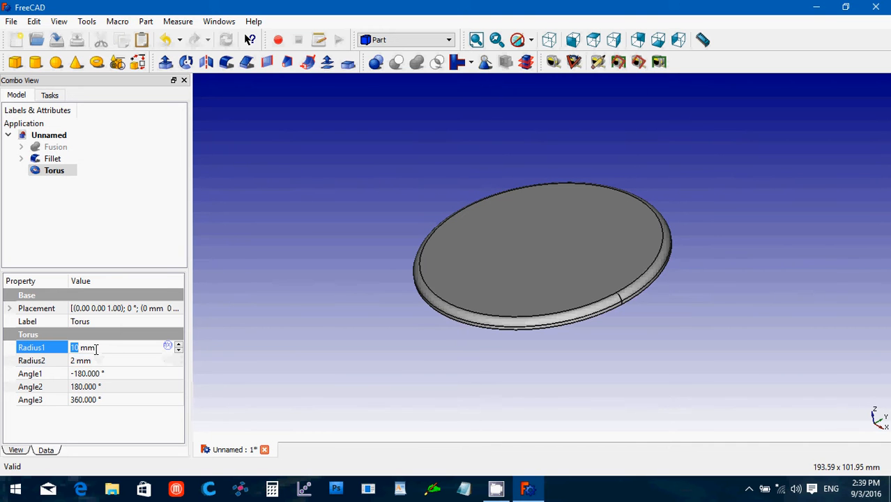
pyautogui.moveTo(97, 348); pyautogui.dragTo(40, 355)
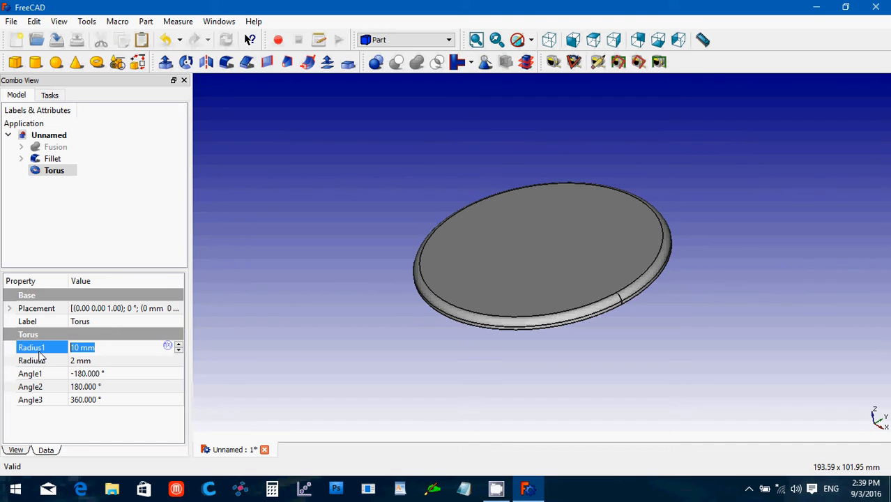
pyautogui.write('34')
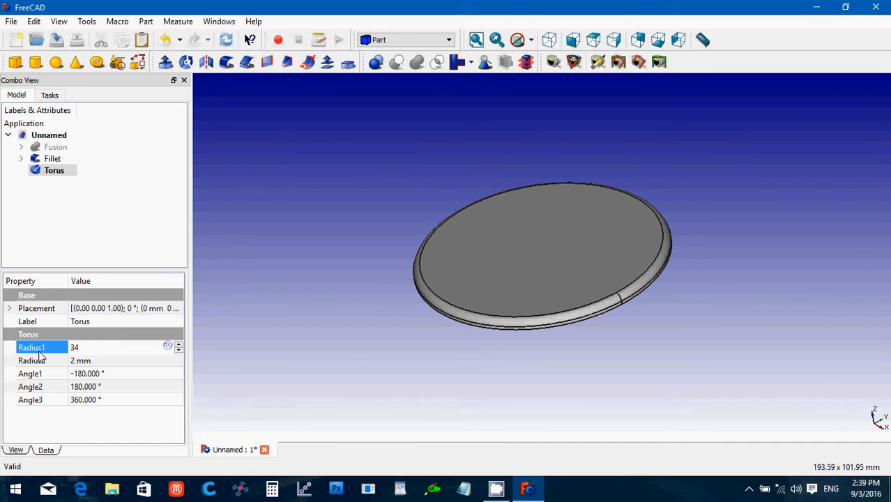
pyautogui.click(93, 361)
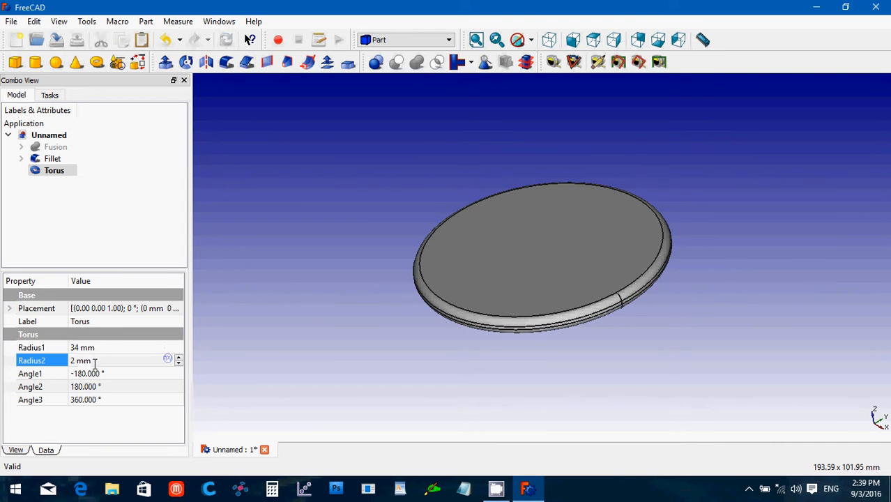
pyautogui.moveTo(95, 363); pyautogui.dragTo(64, 369)
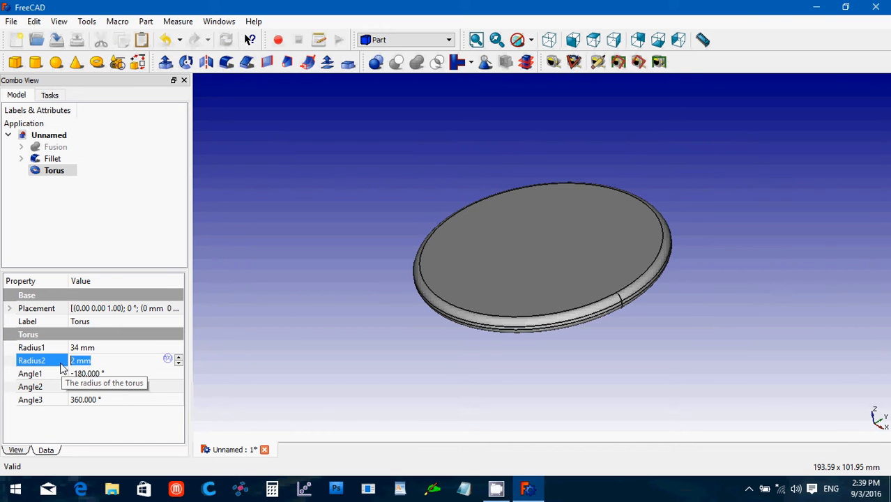
pyautogui.write('3')
pyautogui.press('Return')
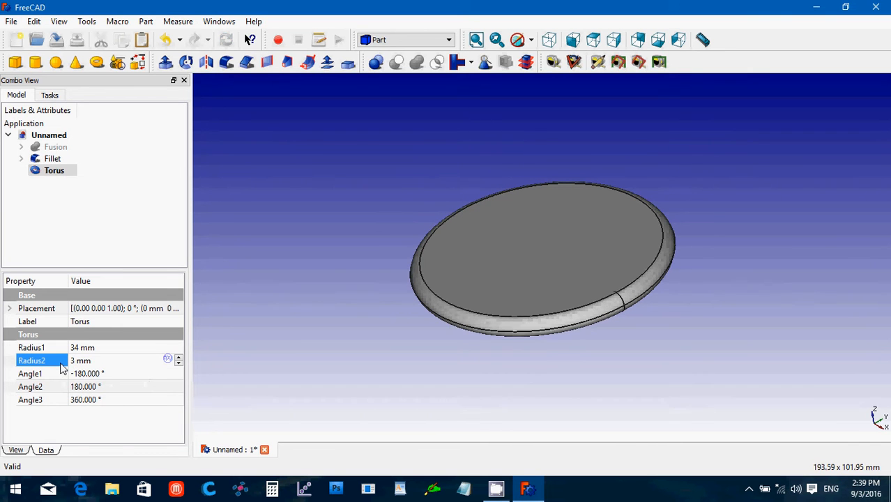
# Raise the torus to Placement z = 88 mm and fit everything in view.
pyautogui.click(9, 308)
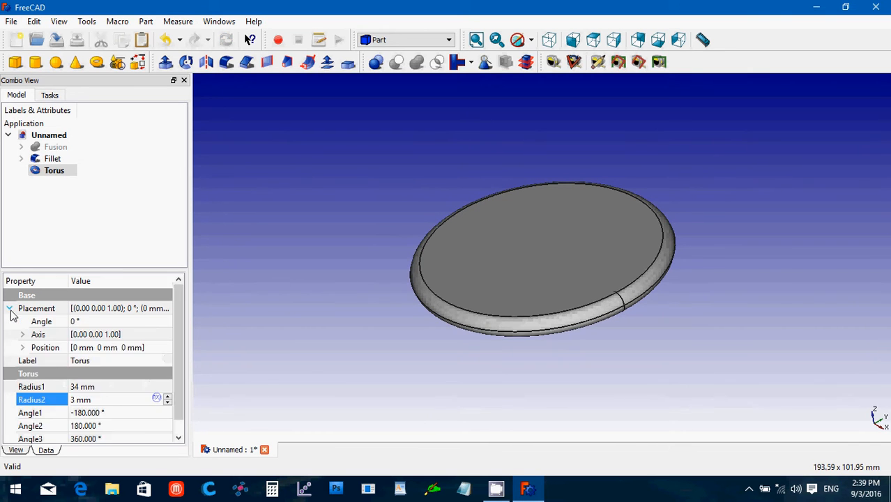
pyautogui.click(23, 347)
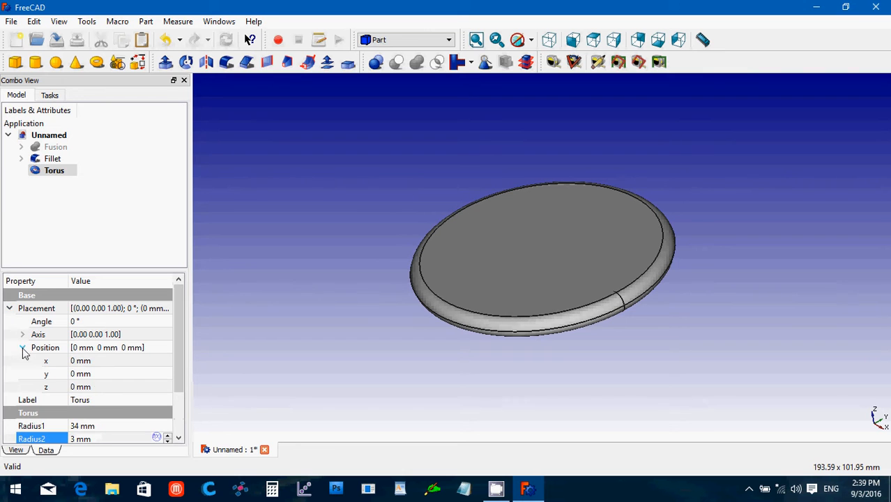
pyautogui.click(100, 389)
pyautogui.moveTo(100, 389); pyautogui.dragTo(39, 380)
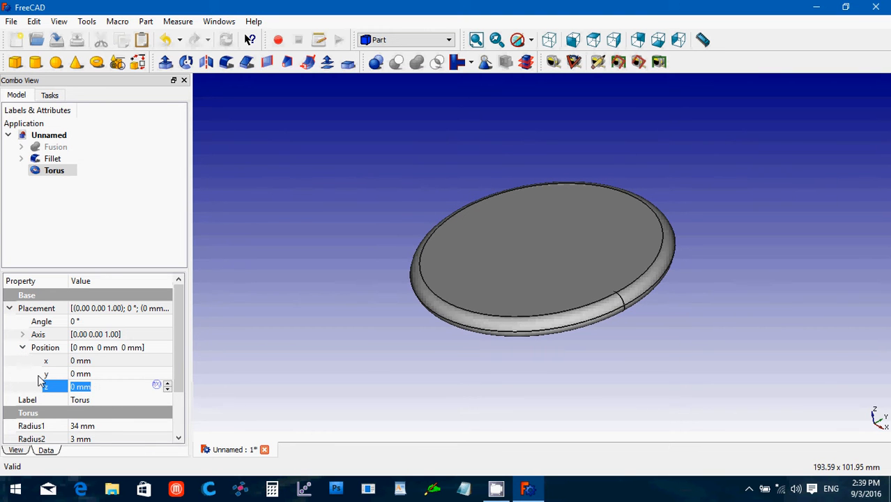
pyautogui.write('88')
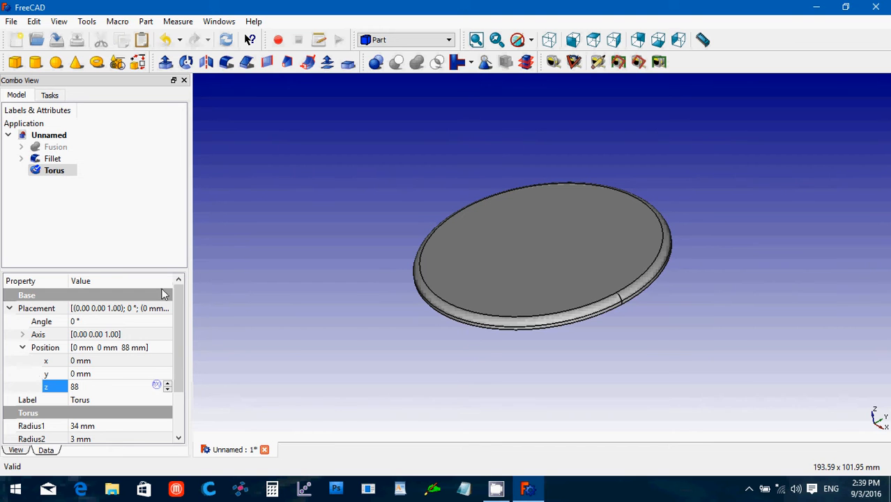
pyautogui.click(476, 43)
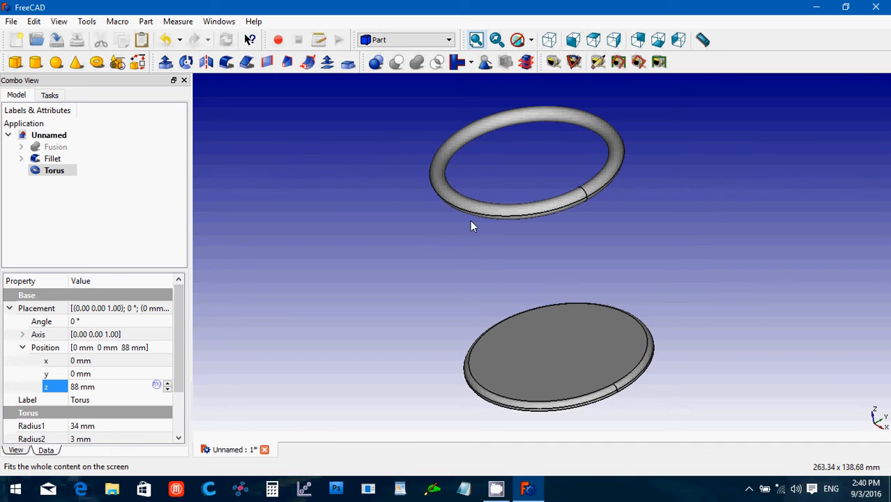
# Unhide the Fusion and shift its Placement position to y = 32 mm.
pyautogui.click(62, 148)
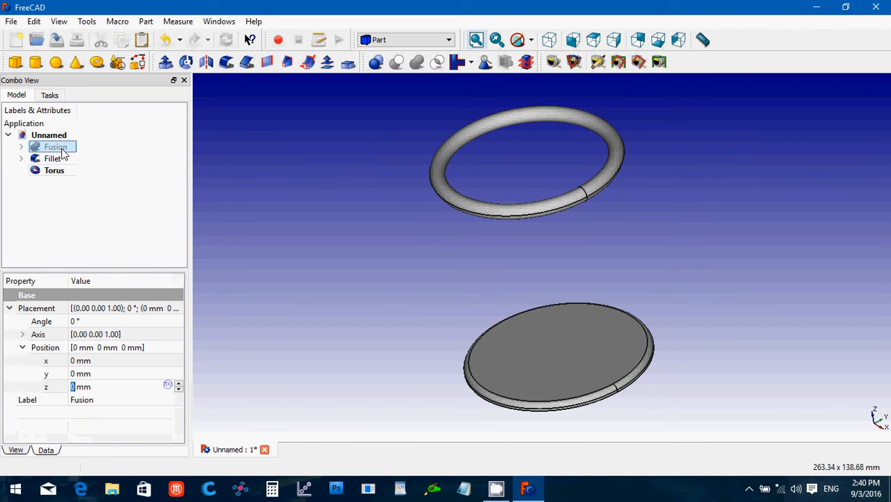
pyautogui.press('space')
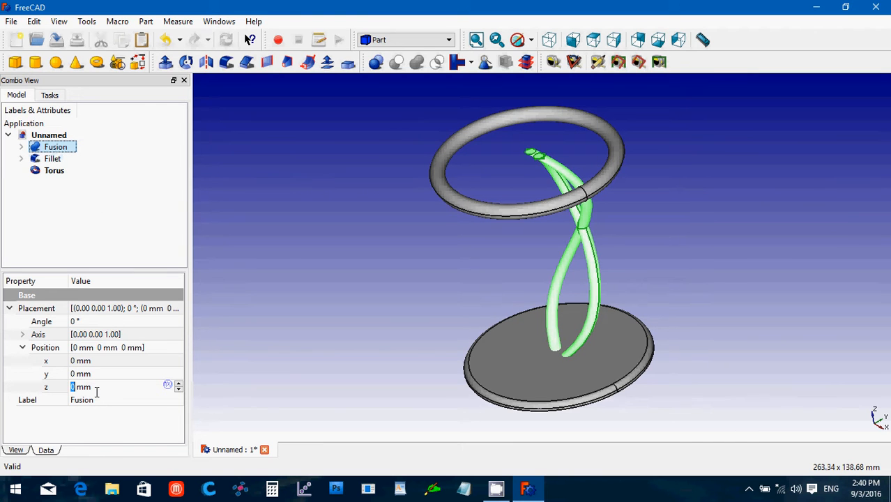
pyautogui.click(98, 361)
pyautogui.scroll(3, 98, 360)
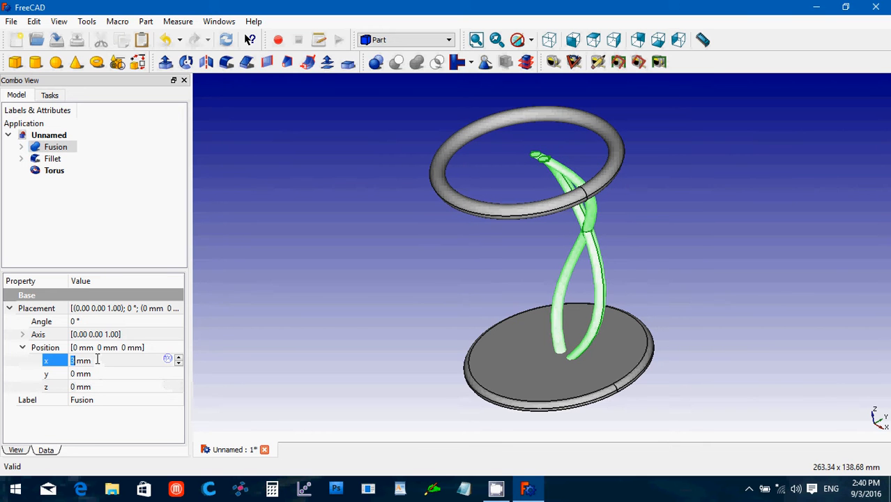
pyautogui.scroll(-3, 98, 360)
pyautogui.click(100, 375)
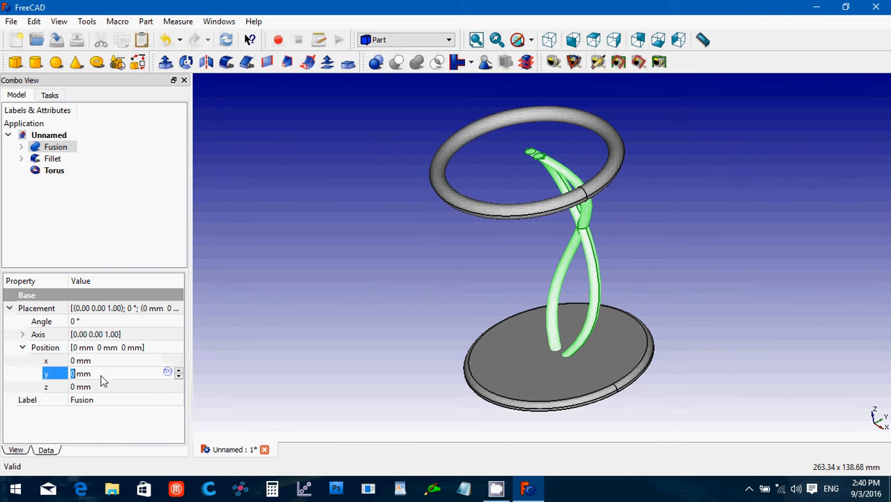
pyautogui.scroll(3, 97, 375)
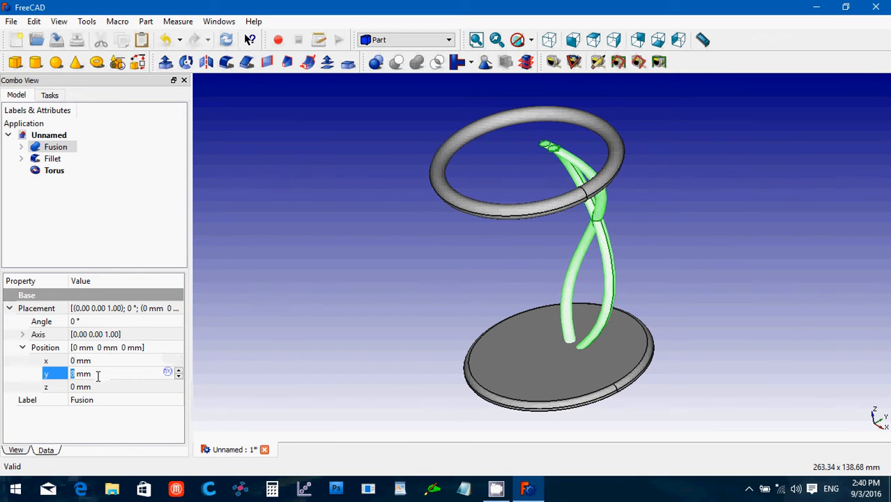
pyautogui.scroll(20, 98, 376)
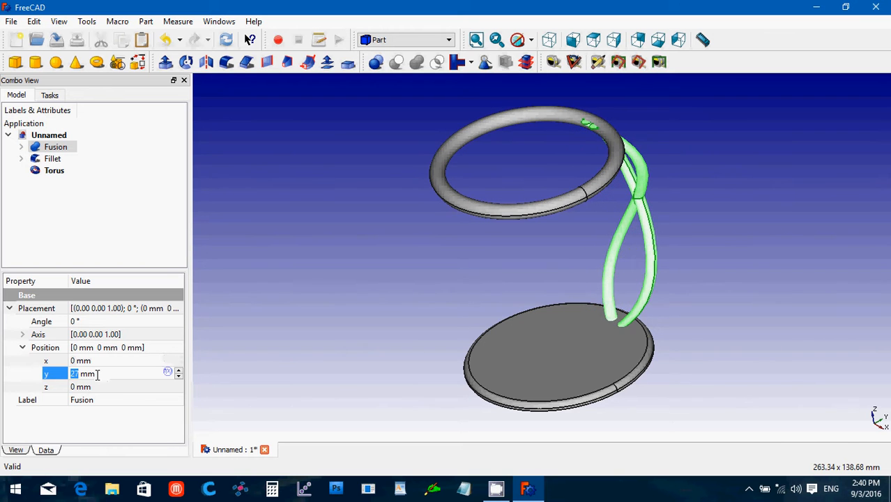
pyautogui.scroll(5, 98, 375)
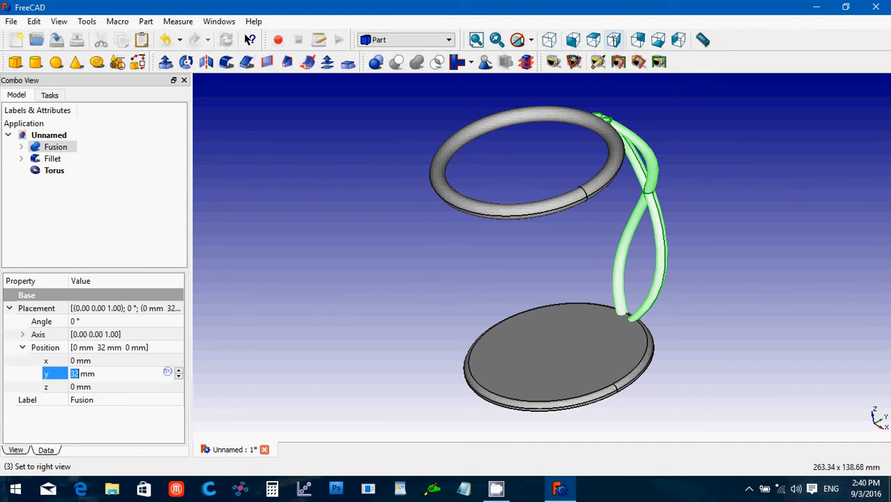
# From the right view, lower the Fusion's y position from 32 mm to 30 mm.
pyautogui.click(615, 42)
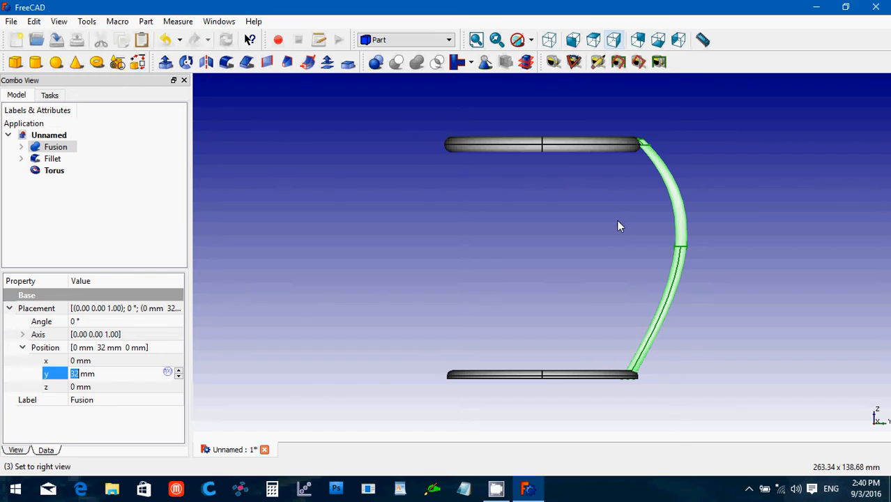
pyautogui.scroll(3, 608, 234)
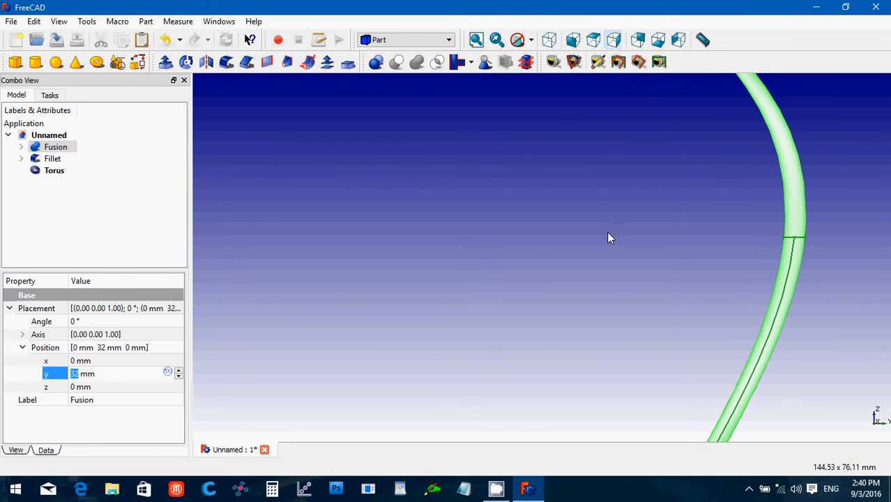
pyautogui.press('Down')
pyautogui.press('Down')
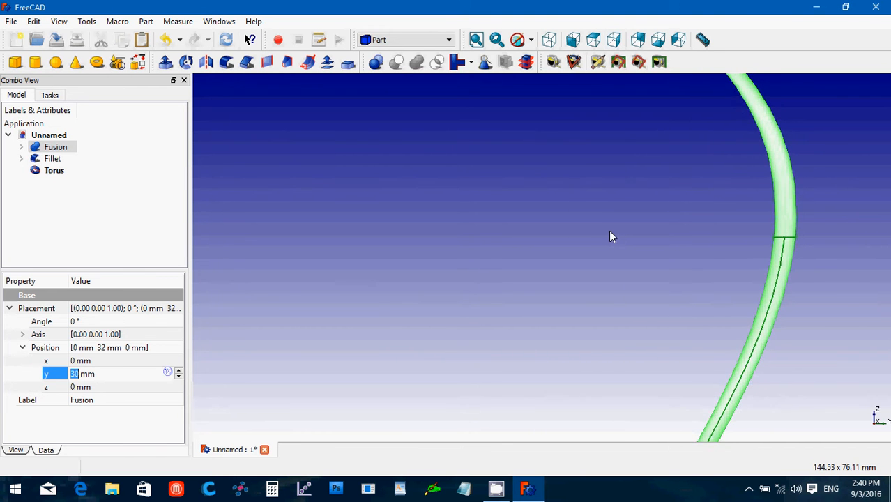
pyautogui.click(609, 232)
pyautogui.press('Up')
pyautogui.press('Up')
pyautogui.press('Up')
pyautogui.press('Up')
pyautogui.scroll(2, 608, 232)
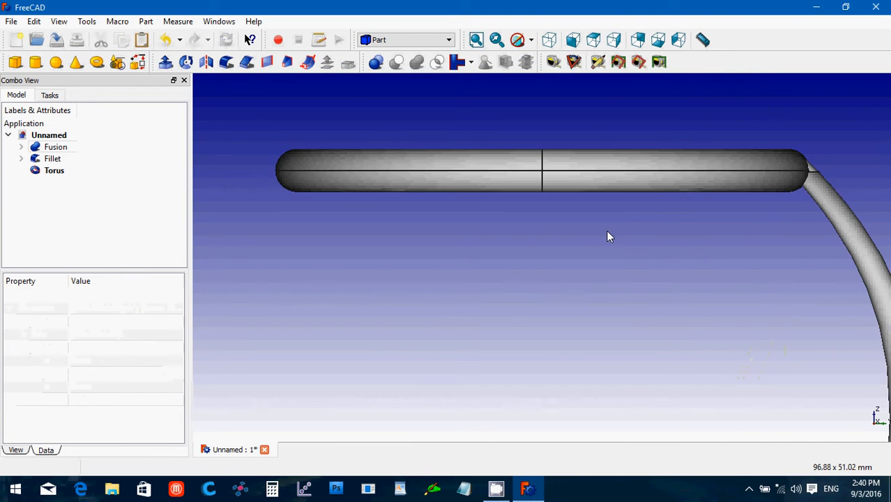
pyautogui.press('Right')
pyautogui.press('Right')
pyautogui.press('Right')
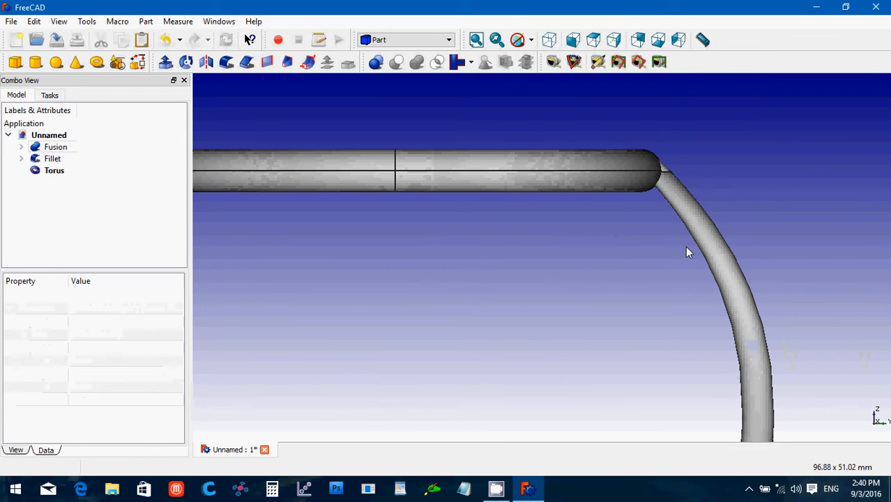
# Orbit to inspect the rim from above, then reselect the Fusion's y position for editing.
pyautogui.moveTo(687, 251); pyautogui.dragTo(612, 288, button='middle')
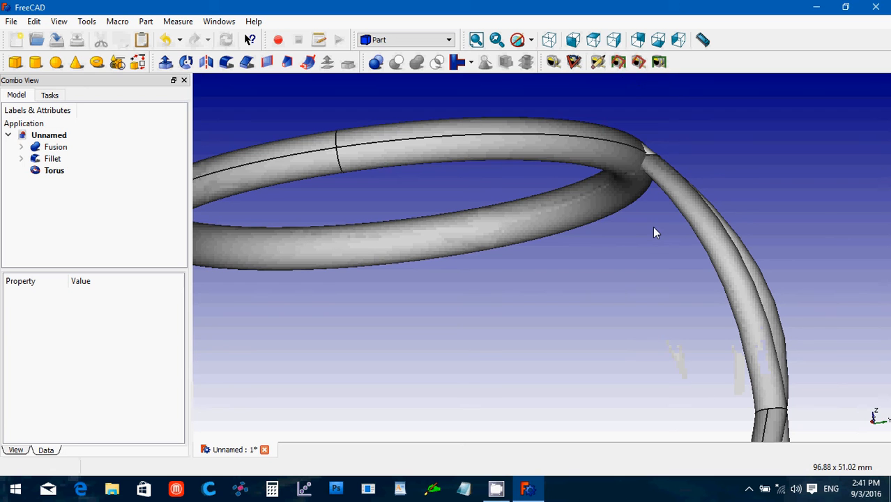
pyautogui.moveTo(651, 226)
pyautogui.mouseDown(button='middle')
pyautogui.moveTo(698, 159)
pyautogui.moveTo(677, 200)
pyautogui.moveTo(642, 223)
pyautogui.mouseUp(button='middle')
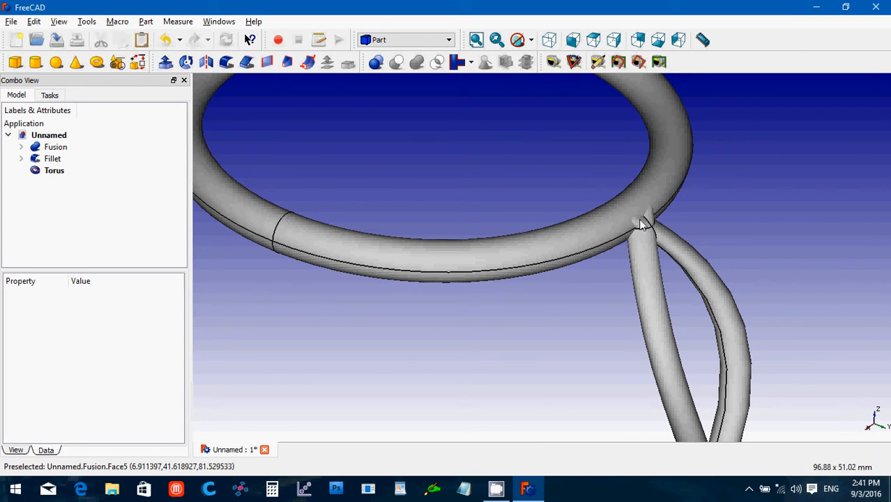
pyautogui.click(55, 148)
pyautogui.click(105, 375)
pyautogui.click(115, 375)
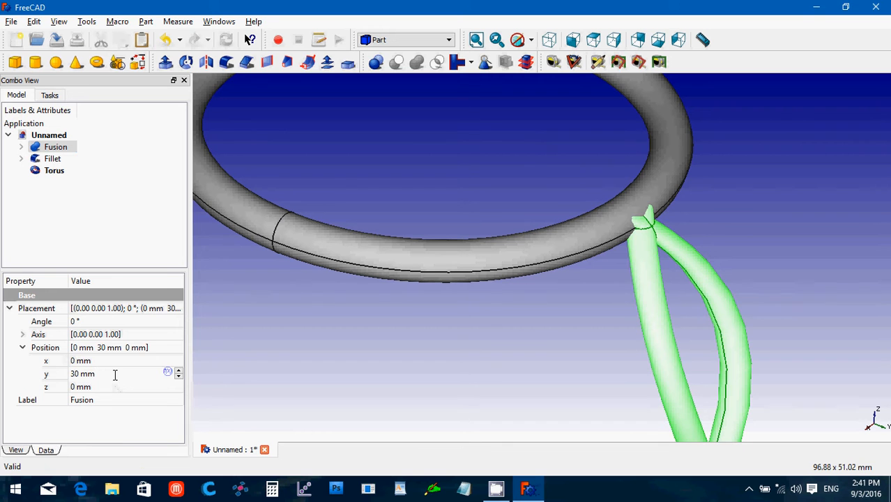
pyautogui.scroll(-1, 115, 374)
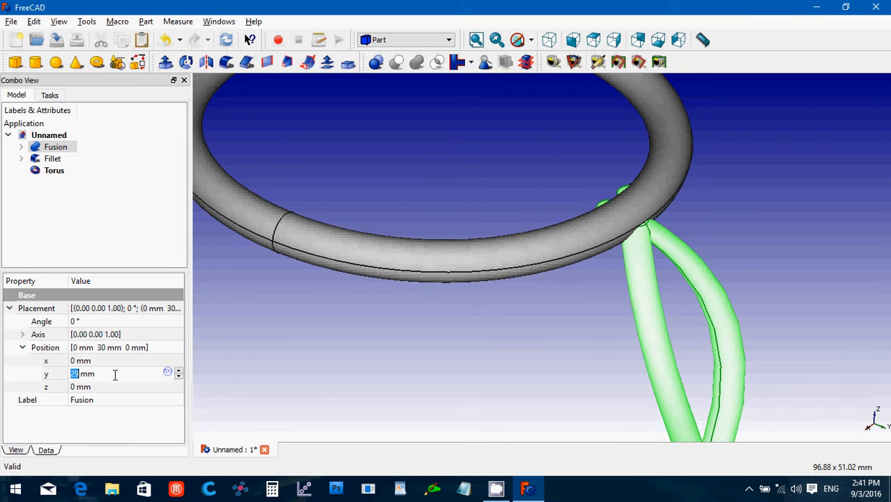
# Check the strand-rim junction and set the Fusion's y position to 29.75 mm.
pyautogui.click(349, 382)
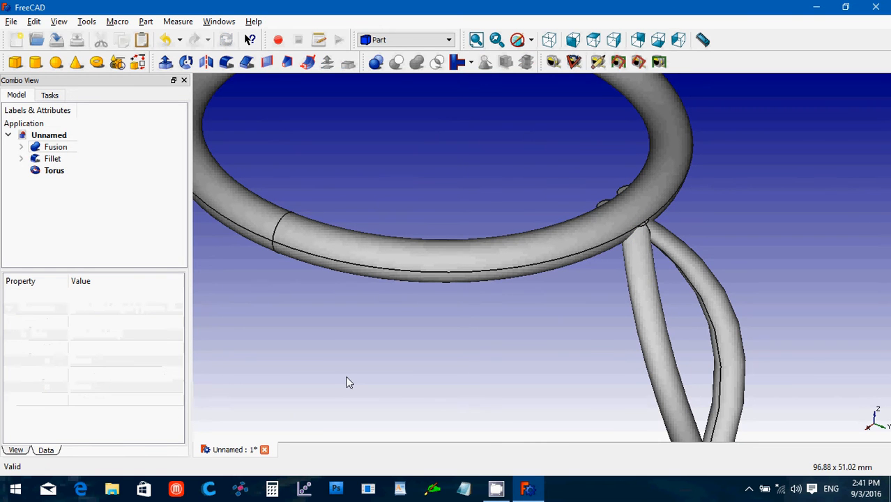
pyautogui.moveTo(348, 382); pyautogui.dragTo(458, 339, button='middle')
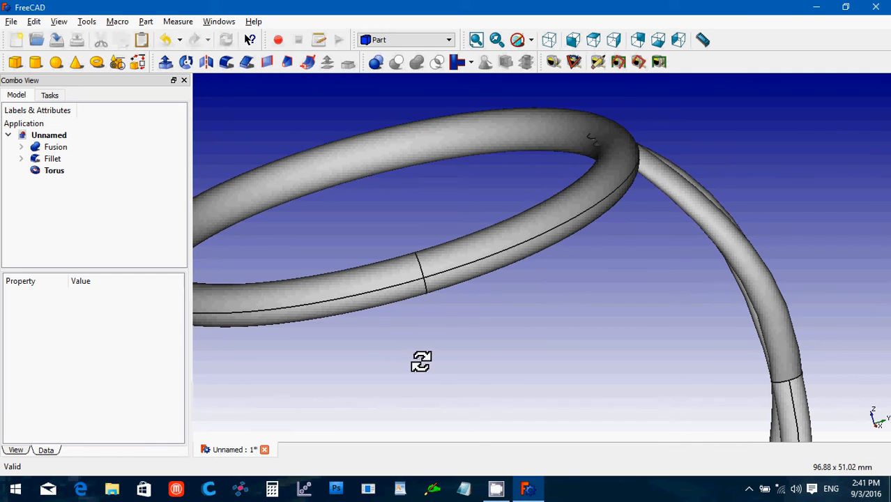
pyautogui.click(50, 148)
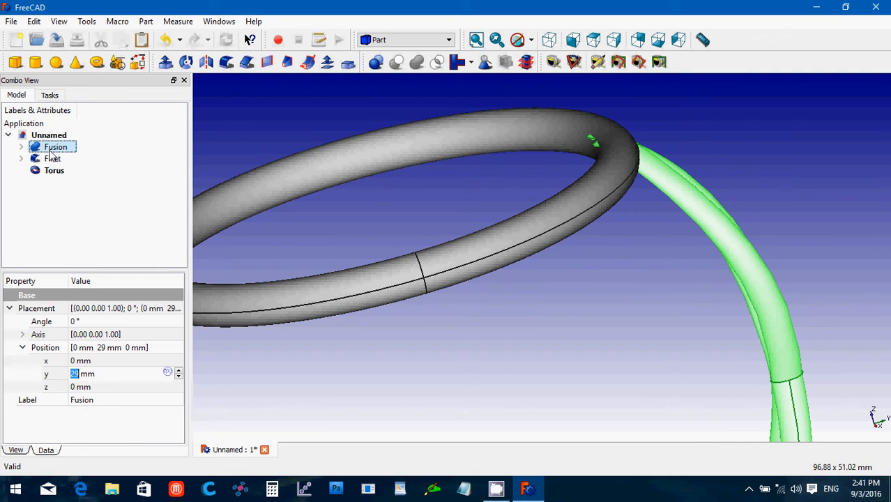
pyautogui.click(100, 378)
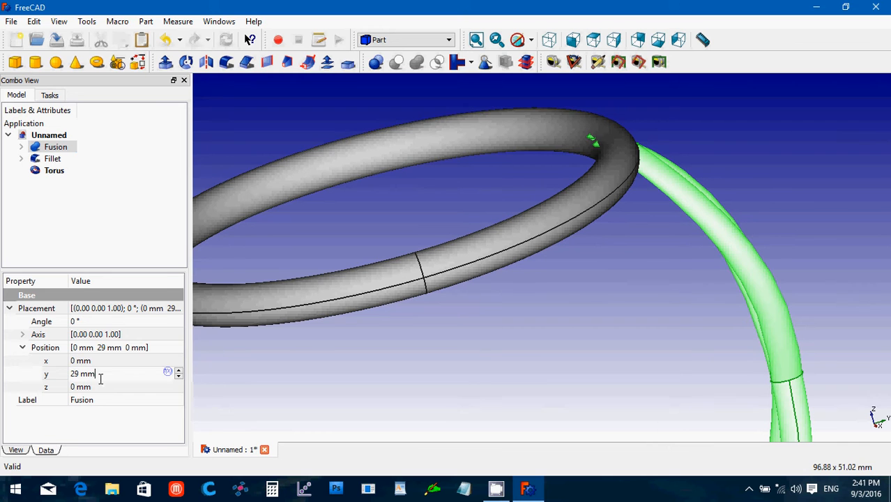
pyautogui.press('Up')
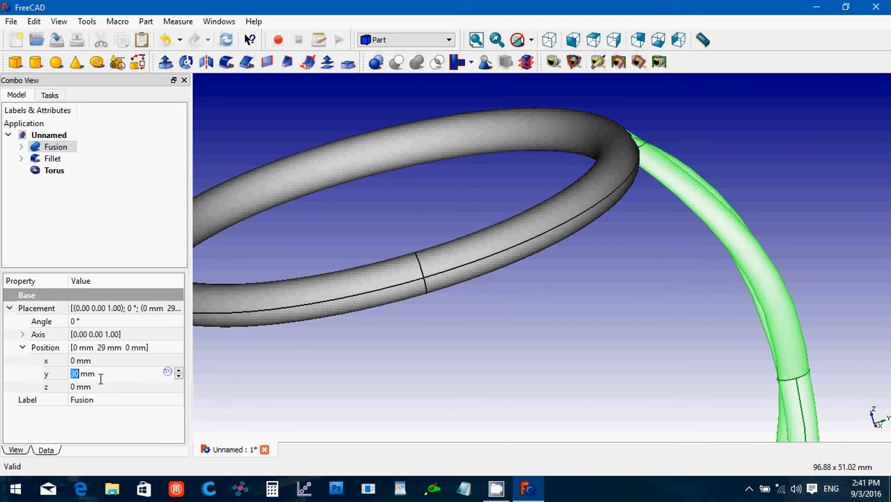
pyautogui.press('Return')
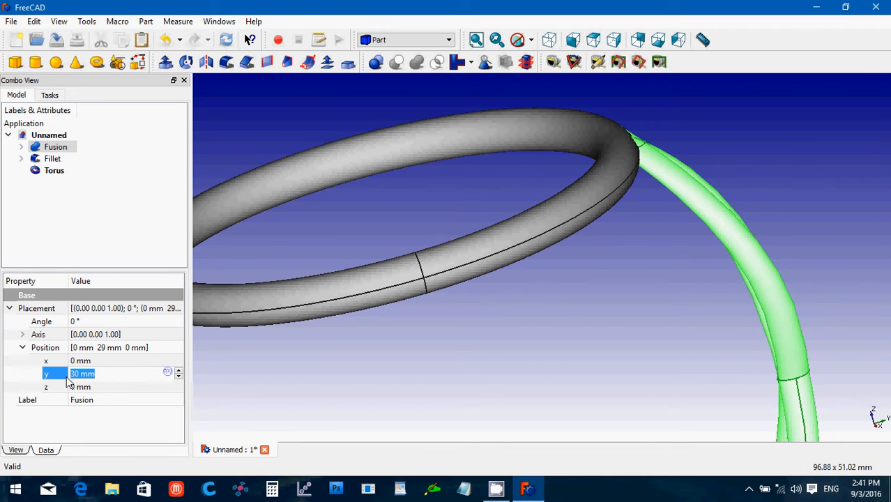
pyautogui.write('2')
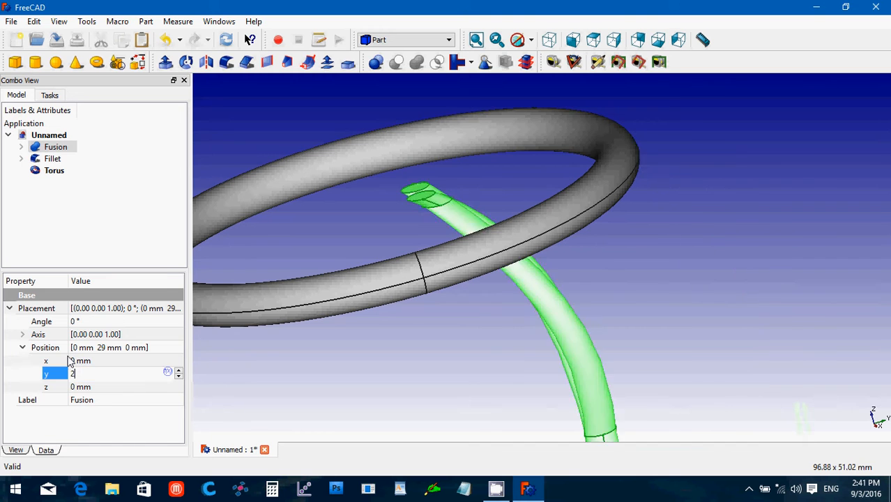
pyautogui.write('9.5')
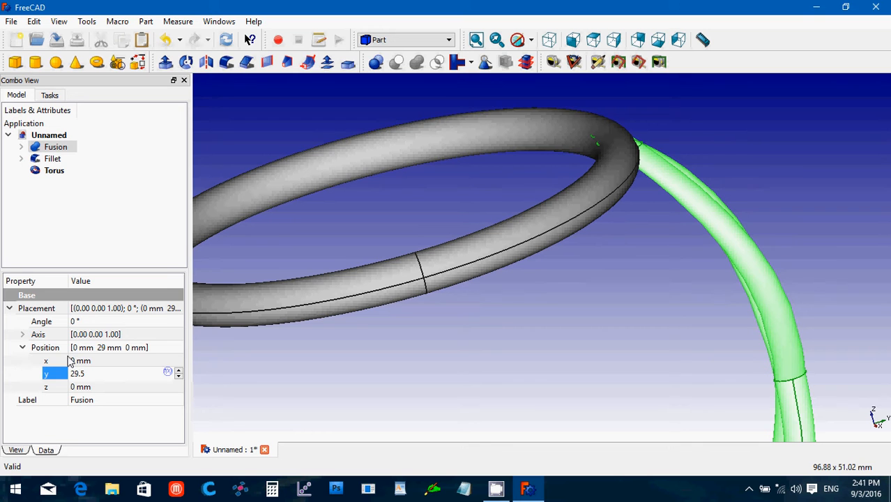
pyautogui.press('Left')
pyautogui.write('7')
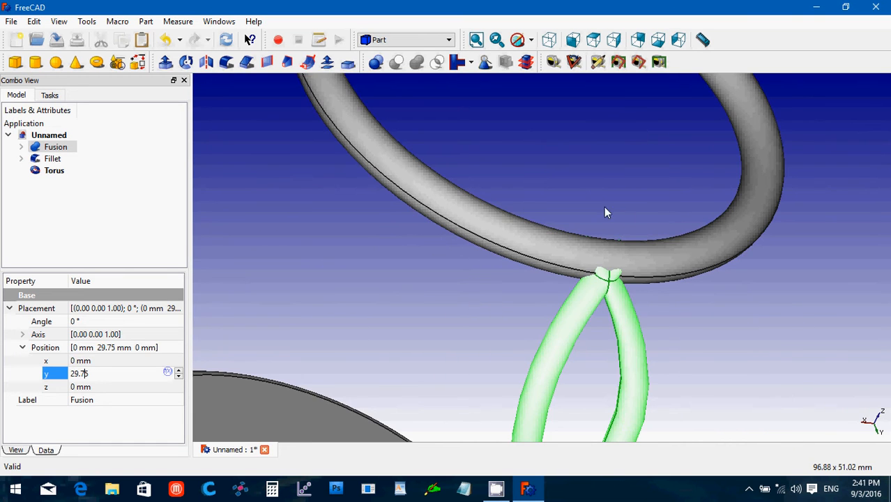
pyautogui.click(592, 187)
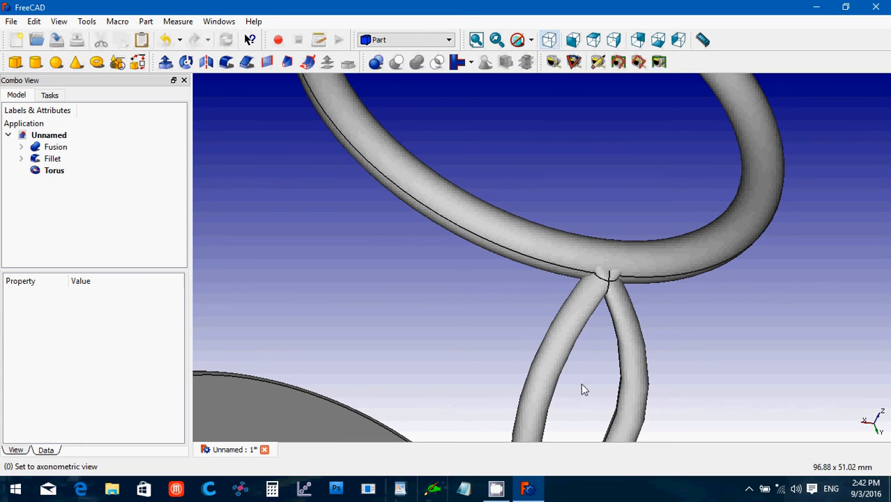
pyautogui.moveTo(647, 357); pyautogui.dragTo(826, 369, button='middle')
pyautogui.click(649, 341)
pyautogui.scroll(-2, 821, 359)
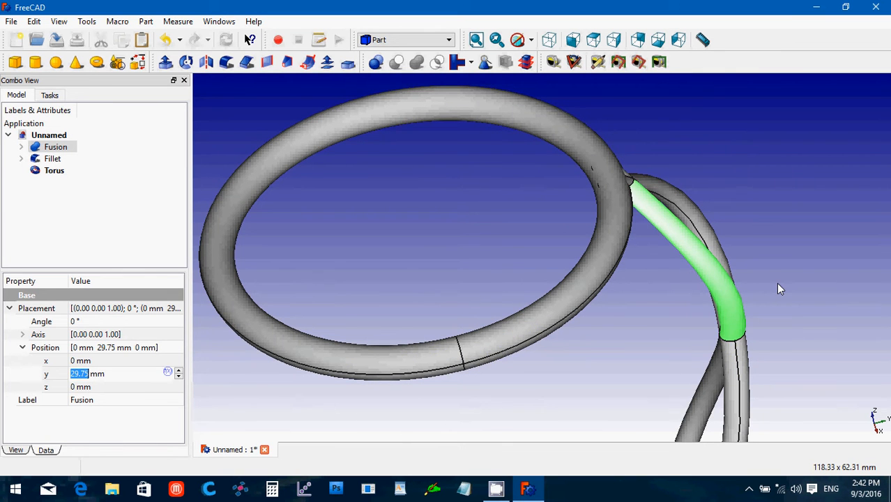
pyautogui.press('Up')
pyautogui.press('Up')
pyautogui.press('Up')
pyautogui.press('Up')
pyautogui.press('Up')
pyautogui.press('Up')
pyautogui.press('Up')
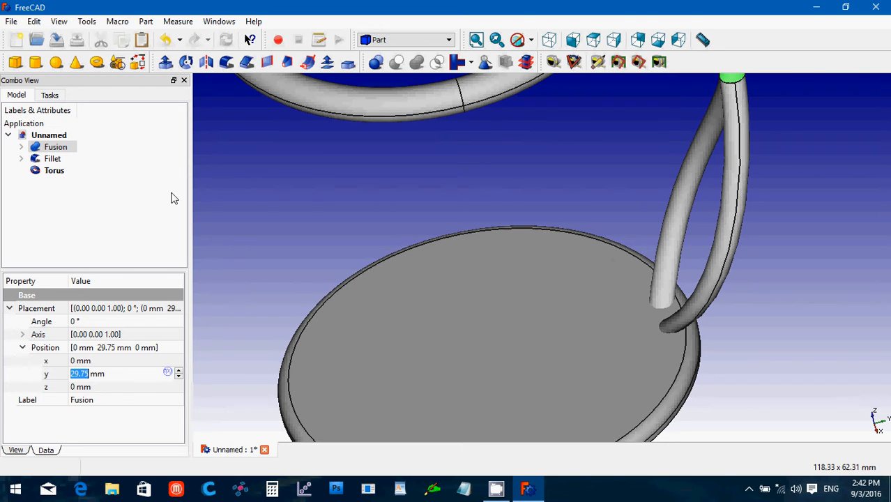
# Reduce the Fillet's underlying Cylinder radius from 36 mm to 34 mm, then 33 mm.
pyautogui.click(56, 149)
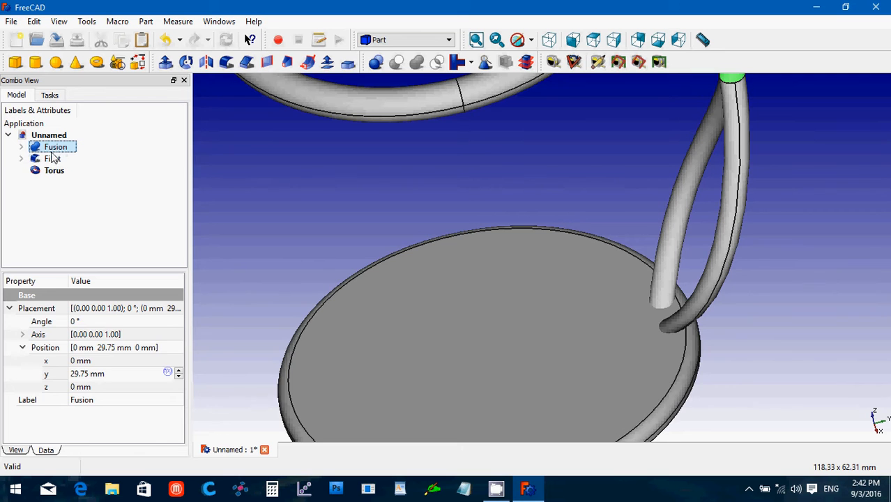
pyautogui.click(53, 159)
pyautogui.click(21, 159)
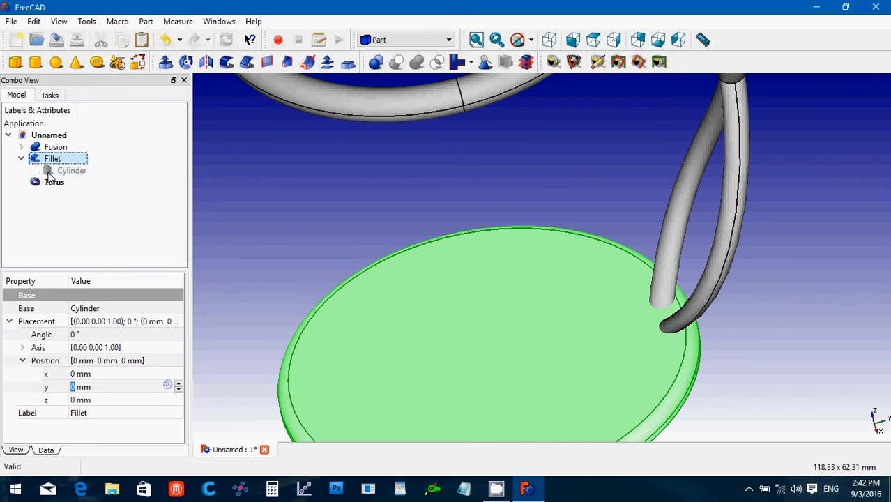
pyautogui.click(72, 171)
pyautogui.click(110, 426)
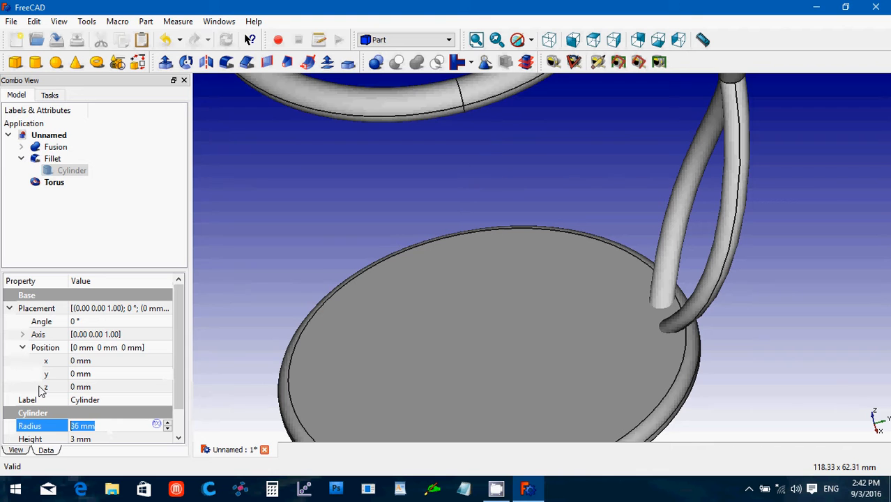
pyautogui.write('34')
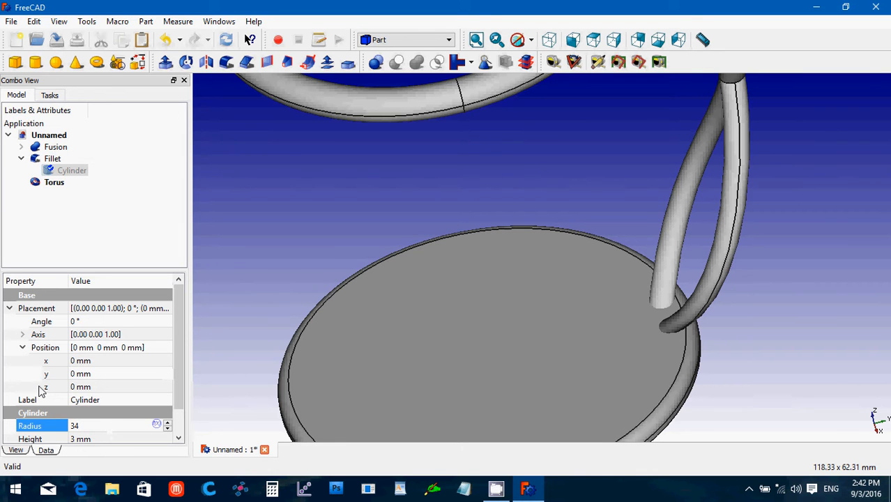
pyautogui.press('Return')
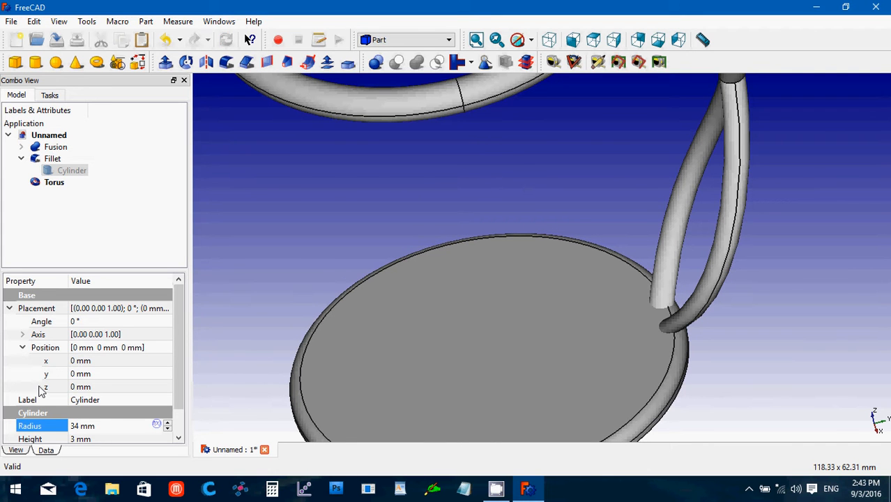
pyautogui.moveTo(97, 426); pyautogui.dragTo(59, 417)
pyautogui.write('33')
pyautogui.press('Return')
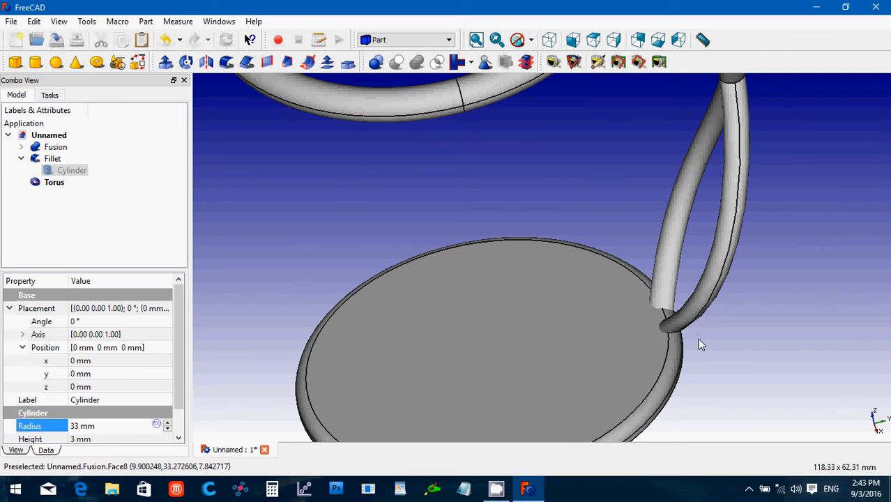
pyautogui.click(703, 349)
pyautogui.press('Up')
pyautogui.press('Up')
pyautogui.press('Up')
pyautogui.press('Up')
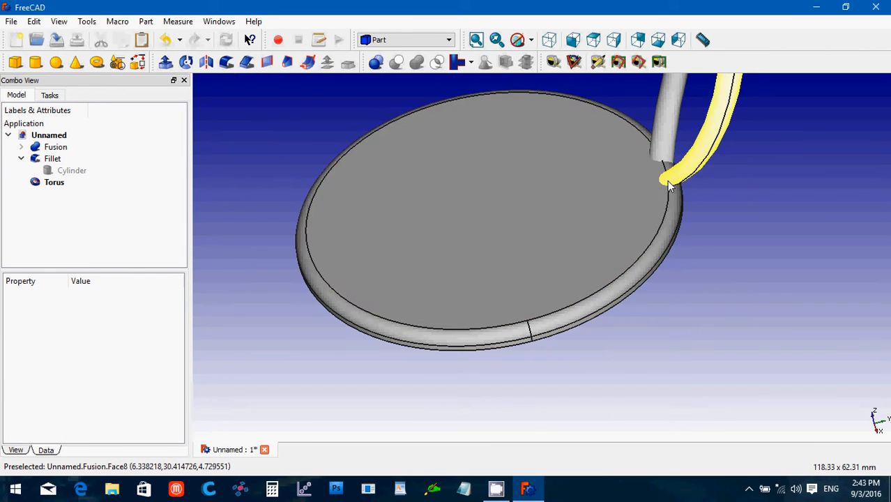
pyautogui.click(615, 40)
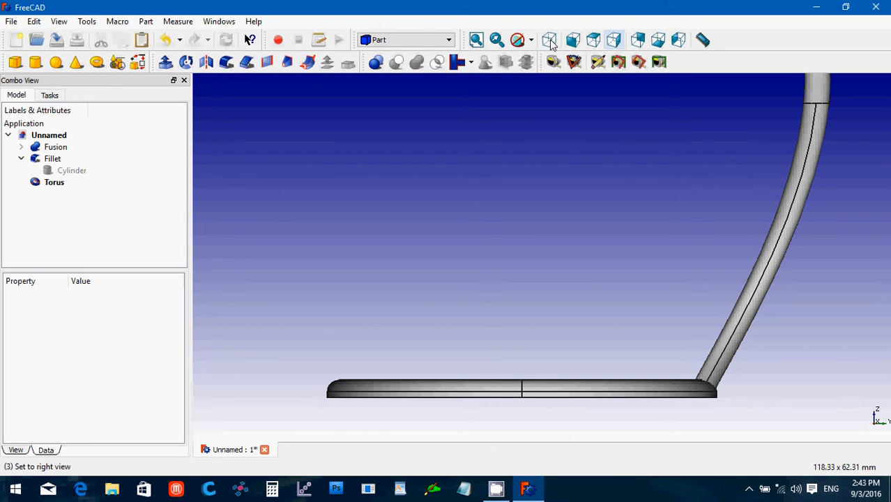
pyautogui.click(20, 159)
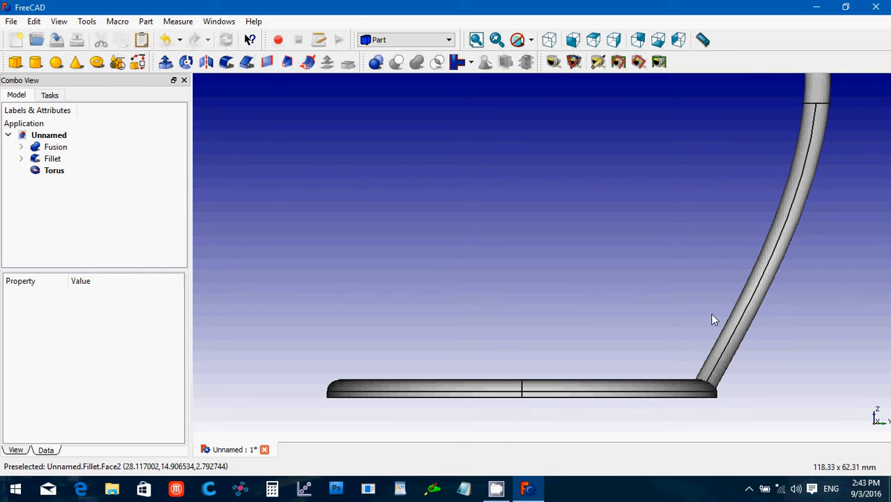
# Copy-paste Torus and Fillet with dependencies, then select Fusion together with Fillet001.
pyautogui.click(55, 173)
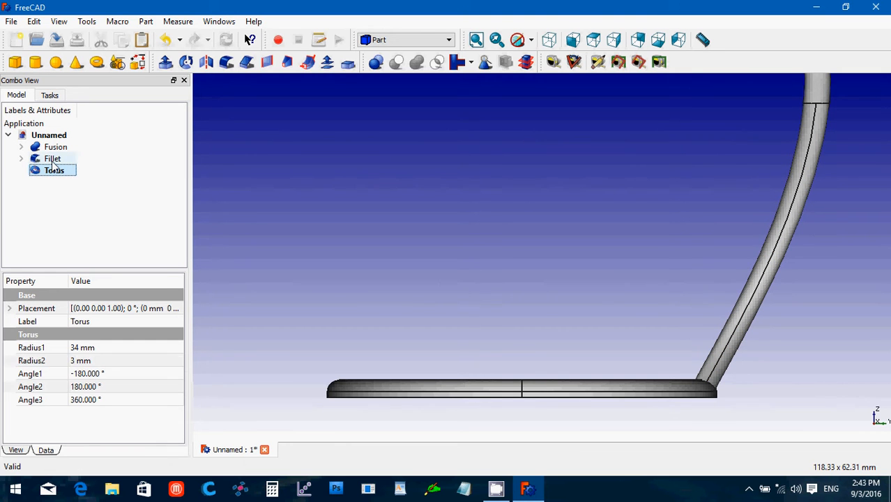
pyautogui.keyDown('ctrl'); pyautogui.click(53, 160); pyautogui.keyUp('ctrl')
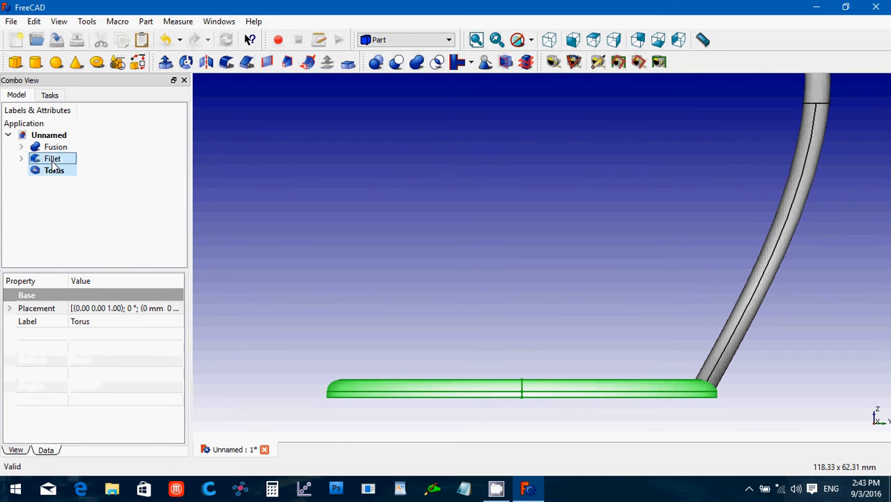
pyautogui.hotkey('ctrl', 'c')
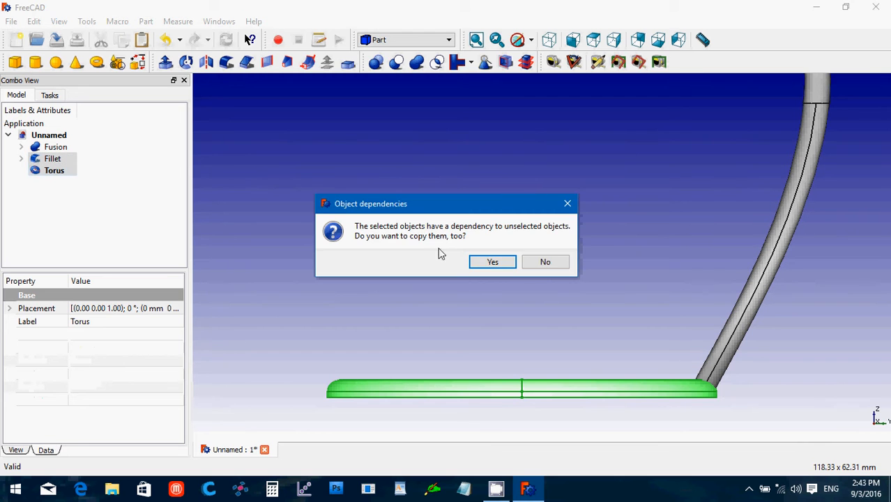
pyautogui.click(492, 264)
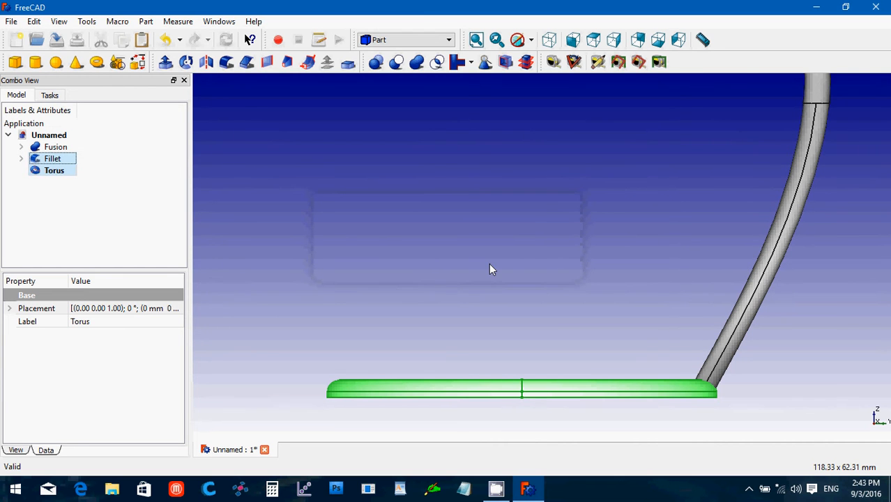
pyautogui.hotkey('ctrl', 'v')
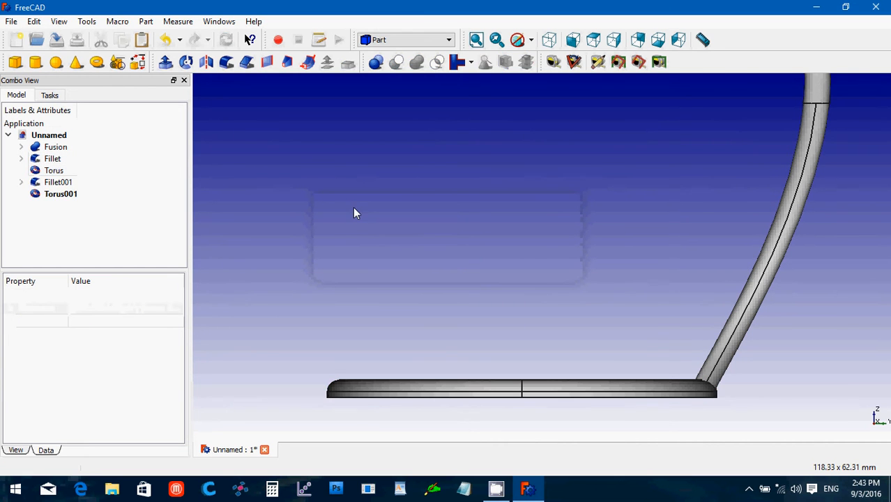
pyautogui.click(56, 147)
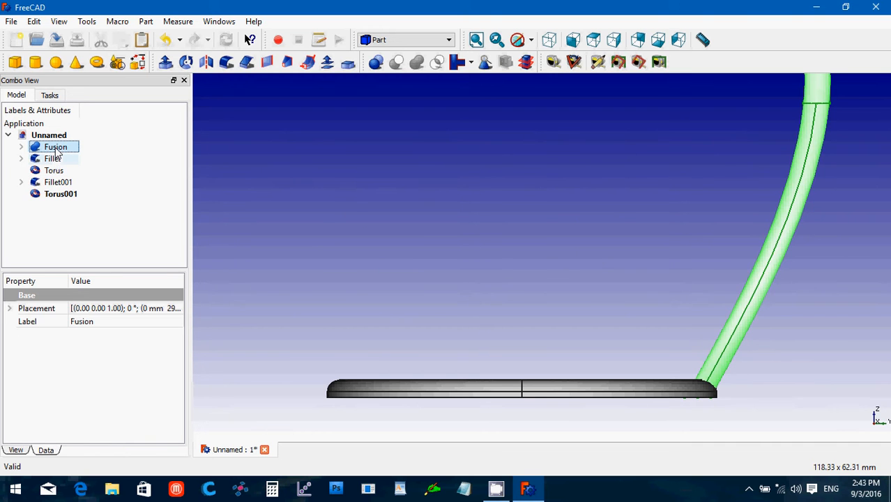
pyautogui.keyDown('ctrl'); pyautogui.click(70, 182); pyautogui.keyUp('ctrl')
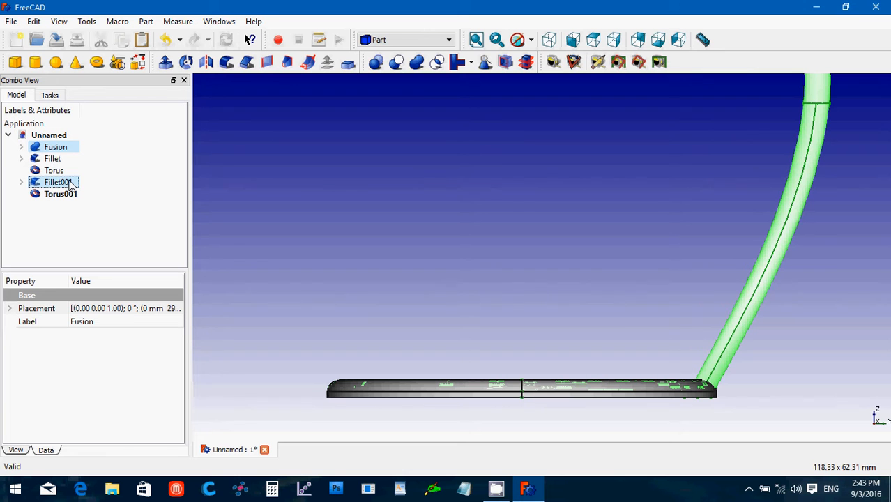
# Cut Fillet001 from the Fusion, then select the resulting Cut with Torus001.
pyautogui.click(396, 64)
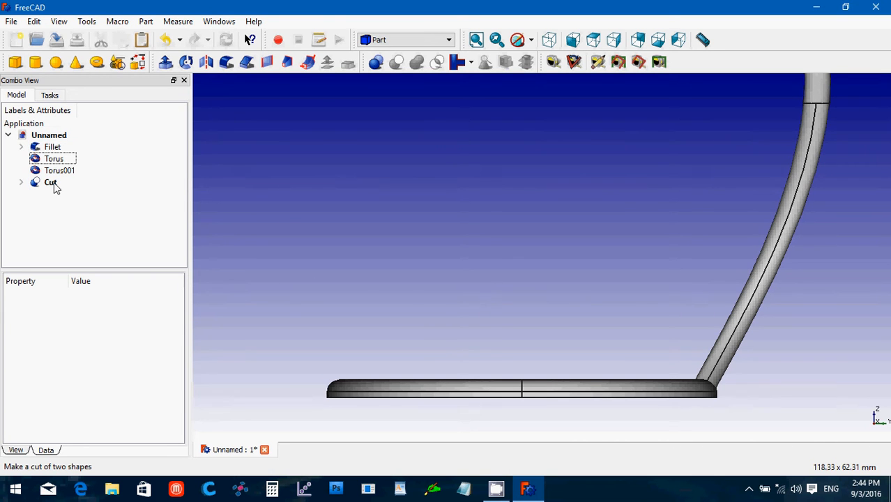
pyautogui.click(55, 185)
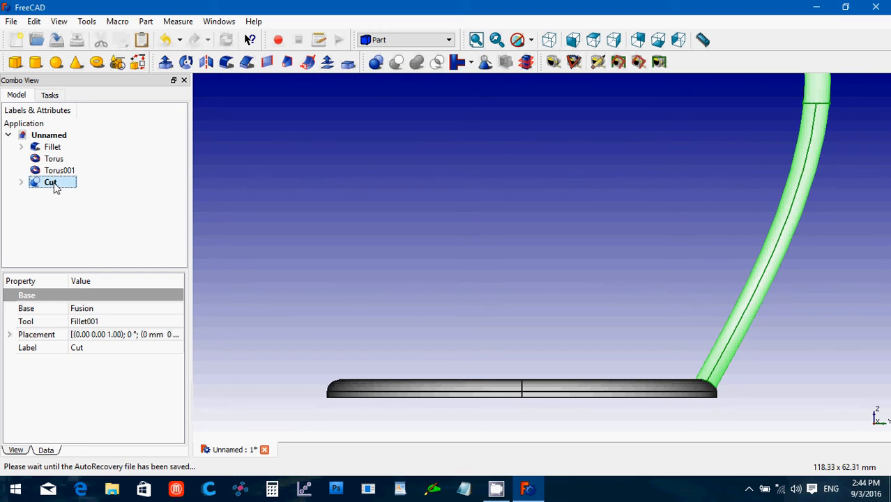
pyautogui.keyDown('ctrl'); pyautogui.click(58, 170); pyautogui.keyUp('ctrl')
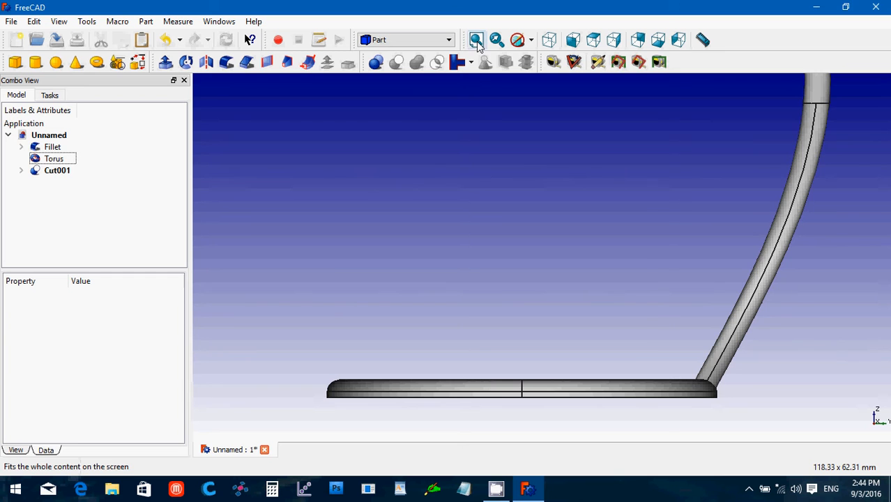
# Fit the model in view, select Cut001, set the isometric view, and activate the Draft workbench.
pyautogui.click(477, 42)
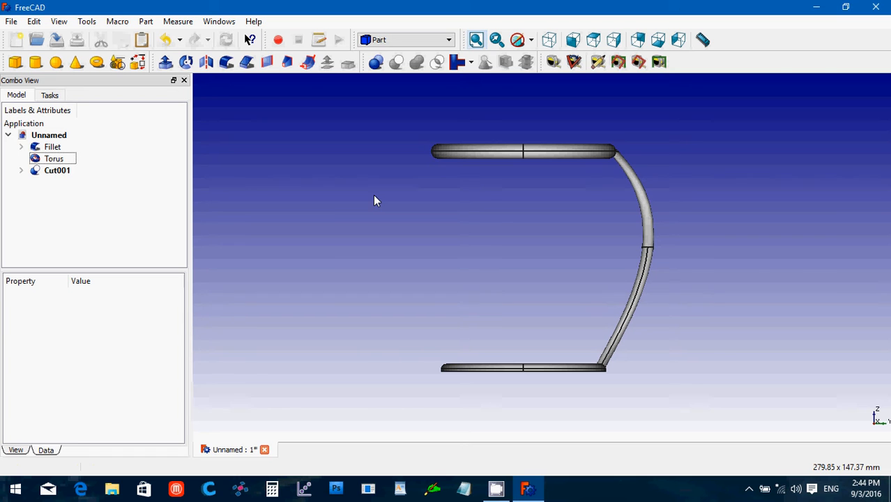
pyautogui.click(55, 171)
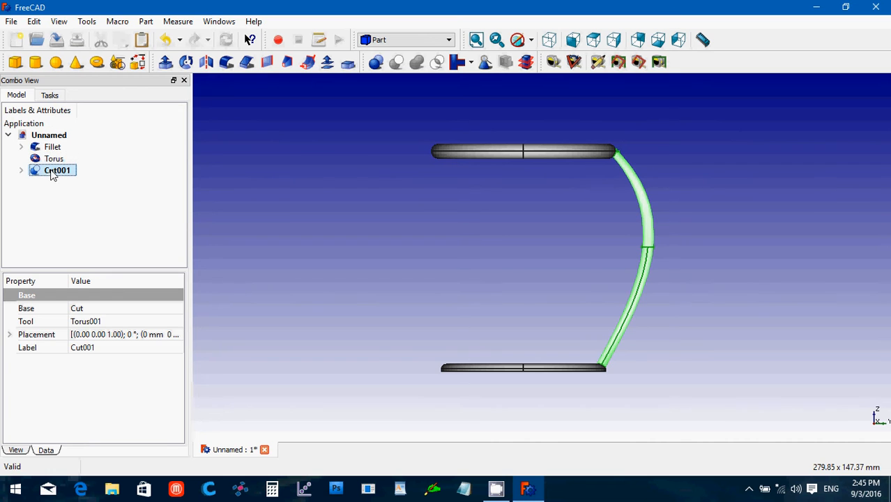
pyautogui.click(414, 41)
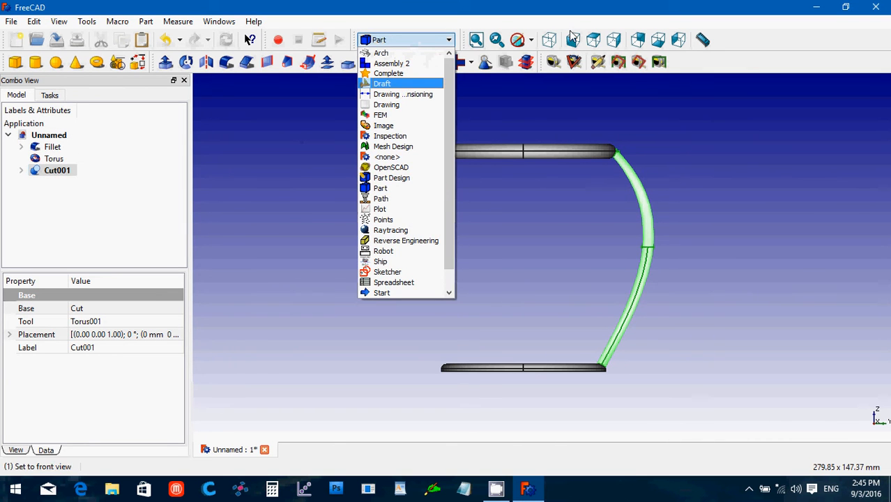
pyautogui.click(550, 40)
pyautogui.click(549, 40)
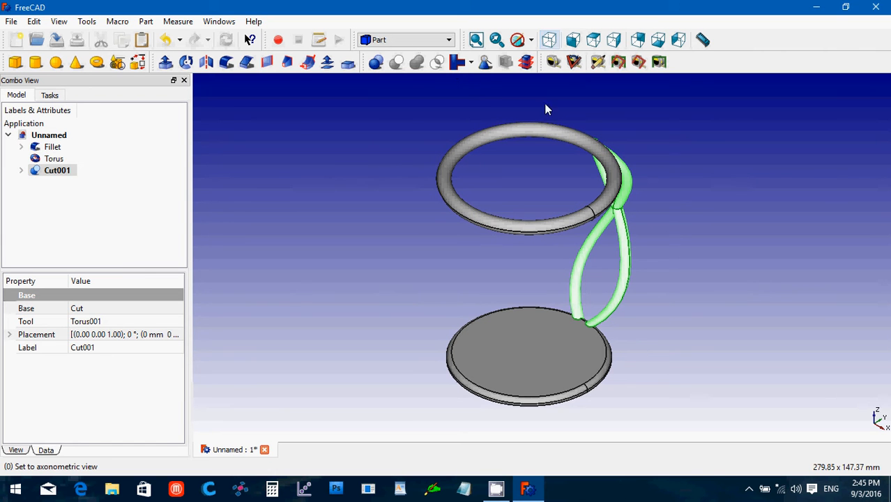
pyautogui.click(389, 40)
pyautogui.click(390, 84)
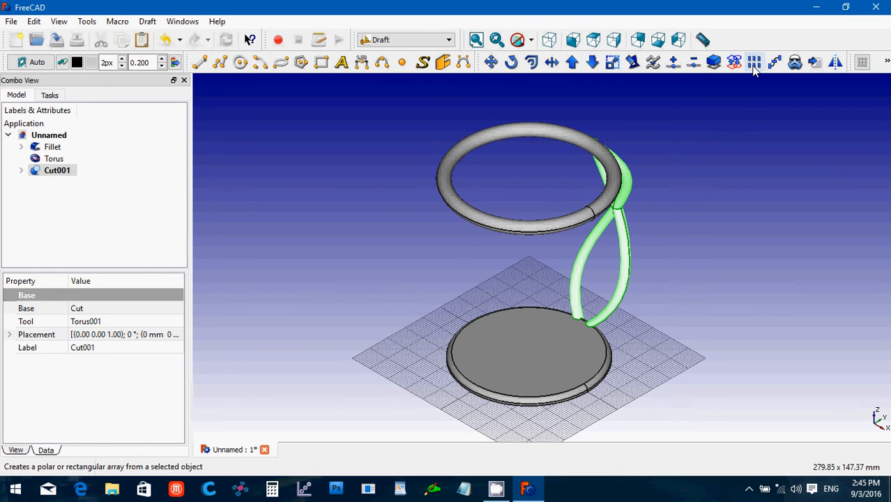
# Create an array from Cut001, delete the extra Array002, and show Array001.
pyautogui.click(753, 67)
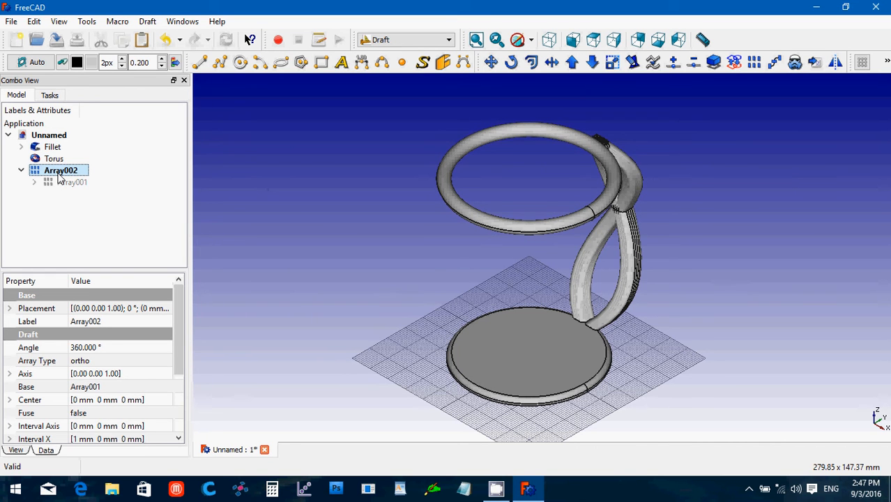
pyautogui.press('Delete')
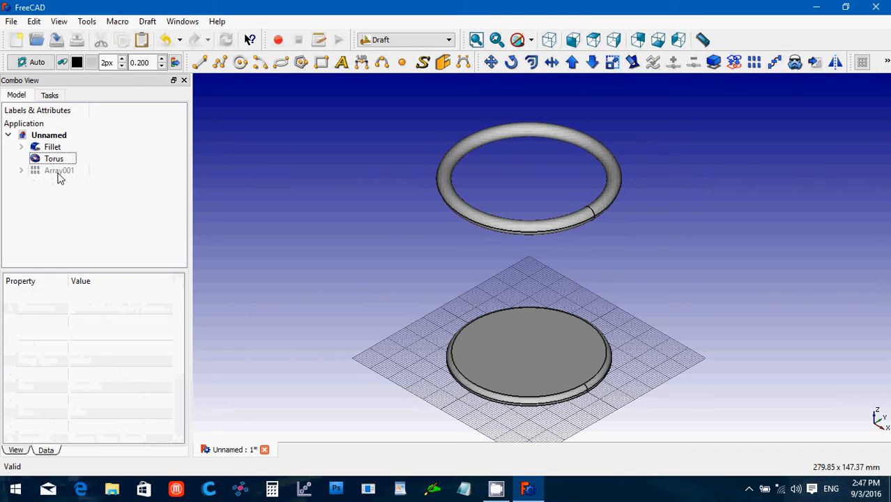
pyautogui.click(58, 173)
pyautogui.press('space')
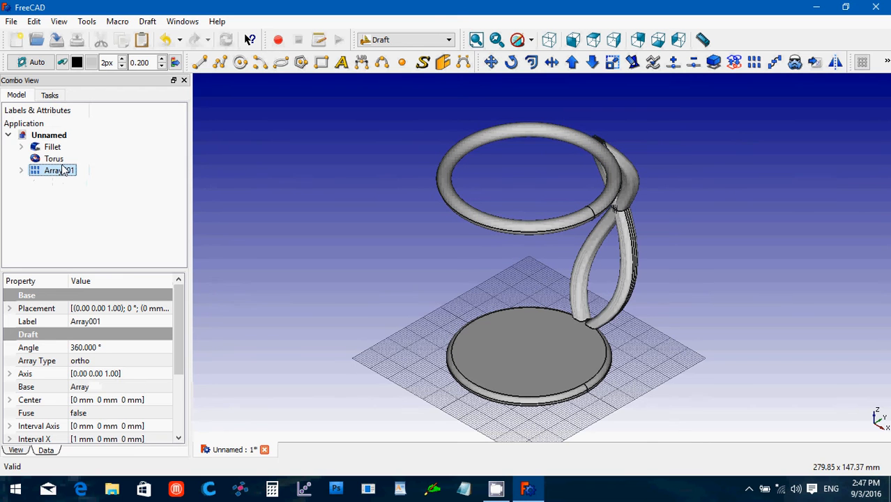
# Make Array001 a polar array with Number Polar set to 8.
pyautogui.click(141, 363)
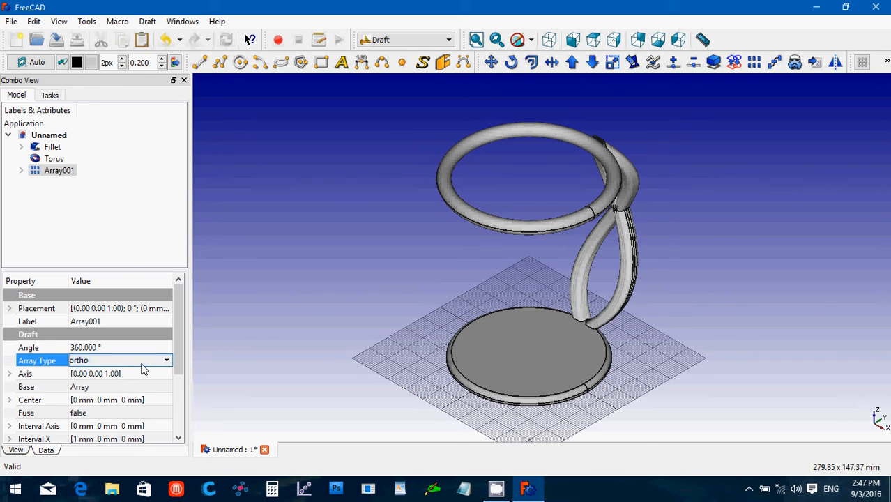
pyautogui.click(141, 364)
pyautogui.click(139, 382)
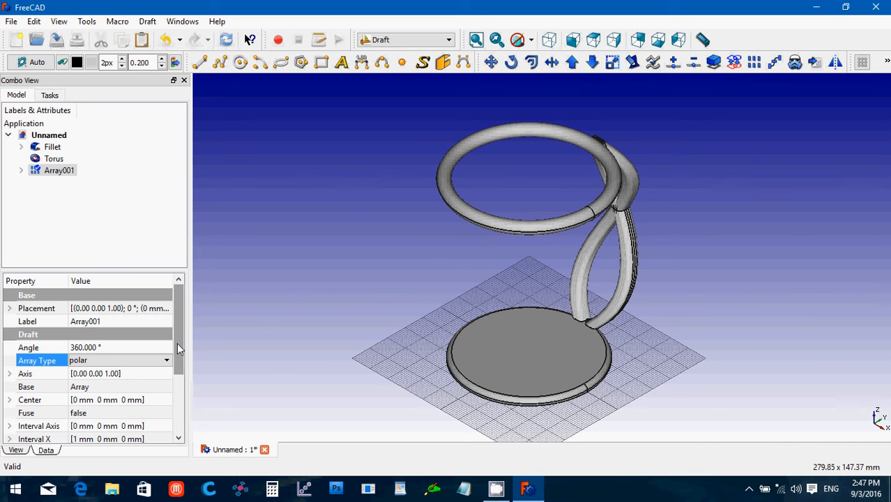
pyautogui.moveTo(178, 342); pyautogui.dragTo(178, 397)
pyautogui.click(90, 402)
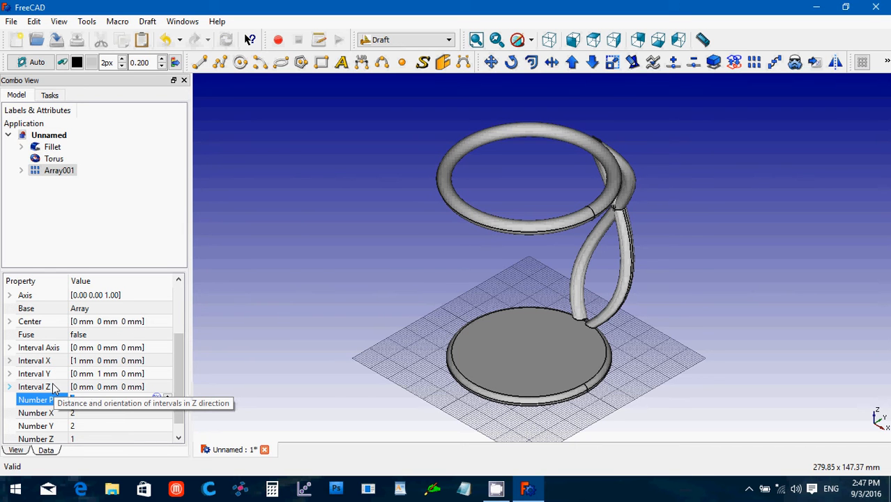
pyautogui.write('4')
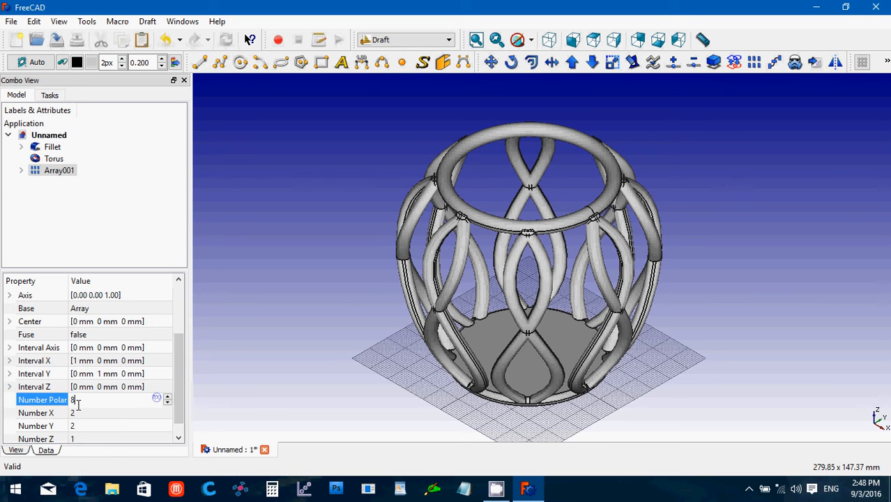
pyautogui.click(66, 399)
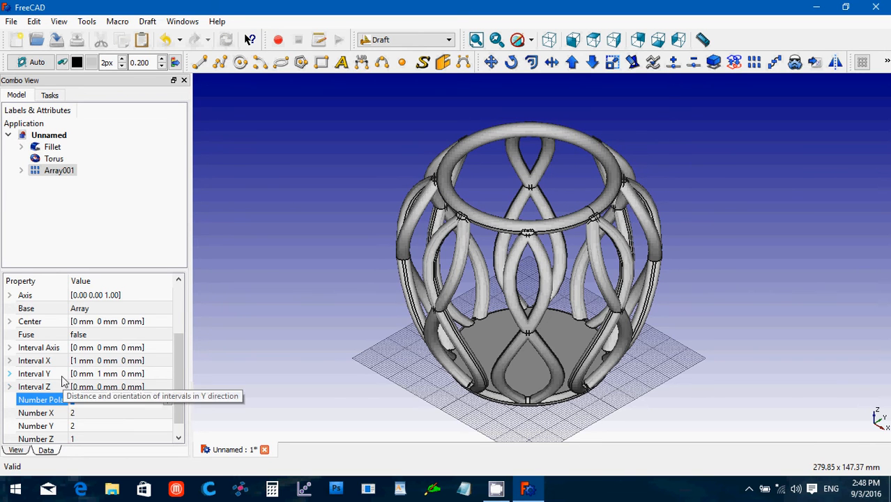
# Change Array001's Number Polar value to 9.
pyautogui.write('4')
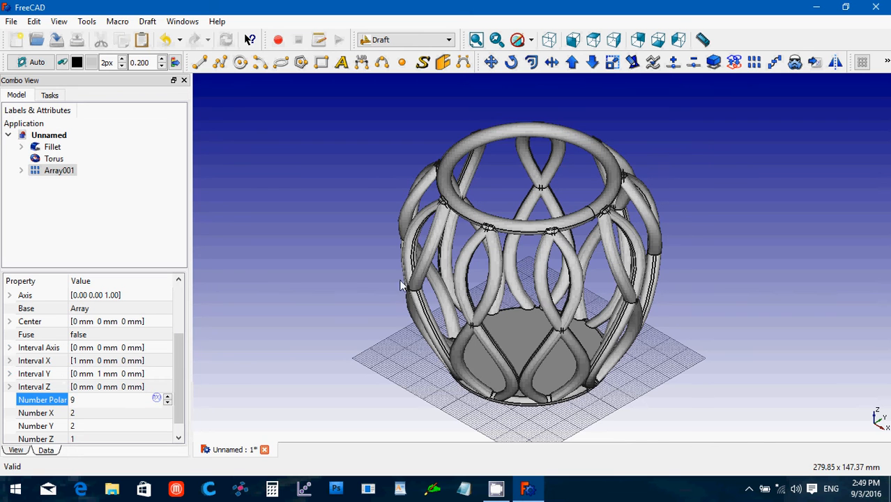
# Check the basket from the front and isometric views, then turn off the Draft grid.
pyautogui.click(573, 42)
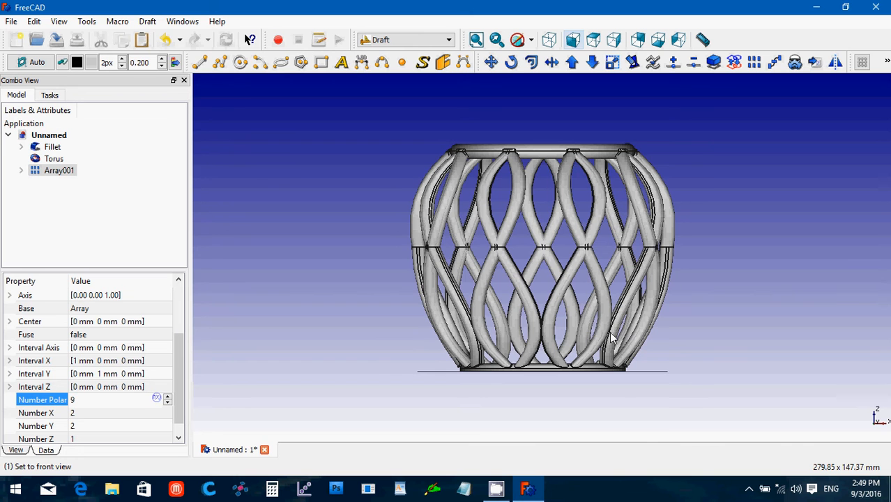
pyautogui.click(550, 42)
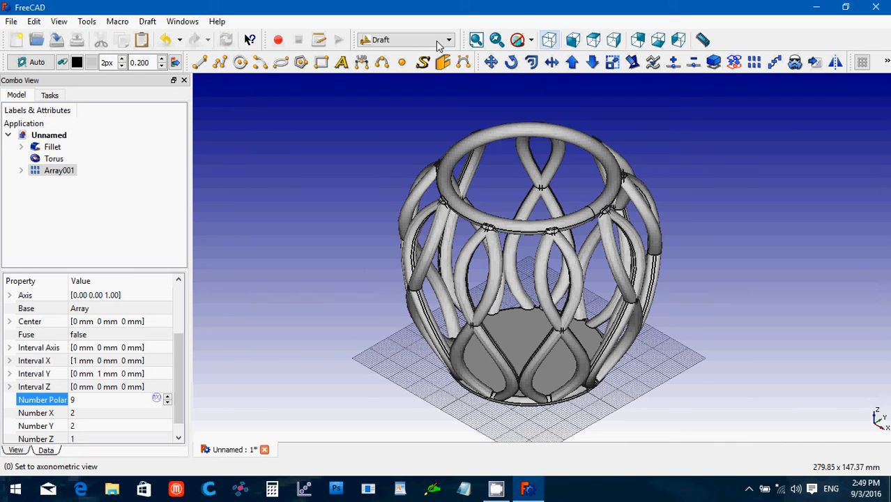
pyautogui.click(147, 22)
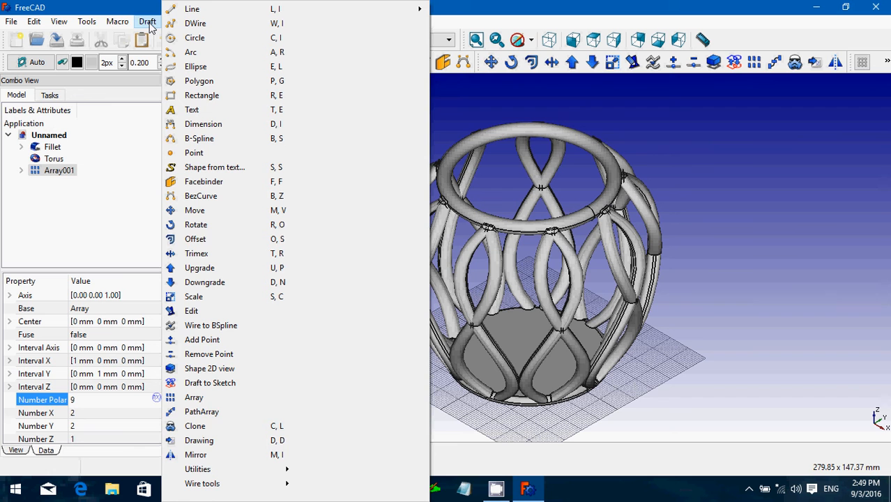
pyautogui.moveTo(268, 469)
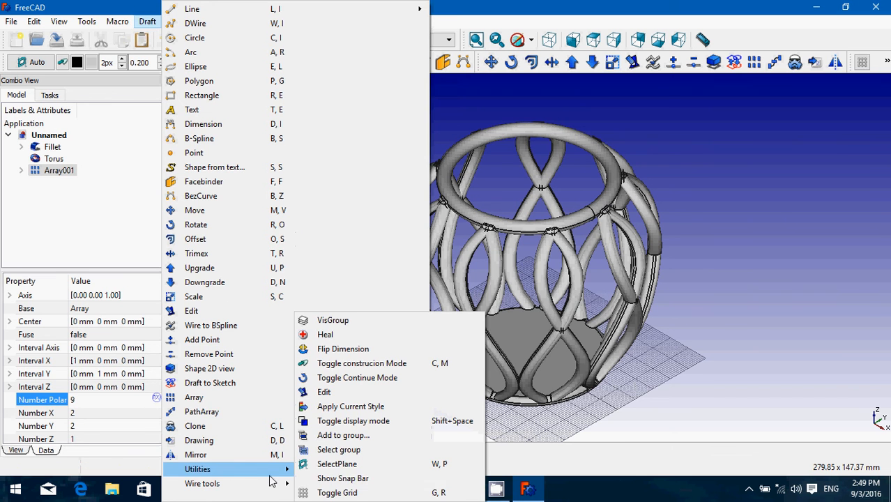
pyautogui.click(348, 493)
pyautogui.click(251, 184)
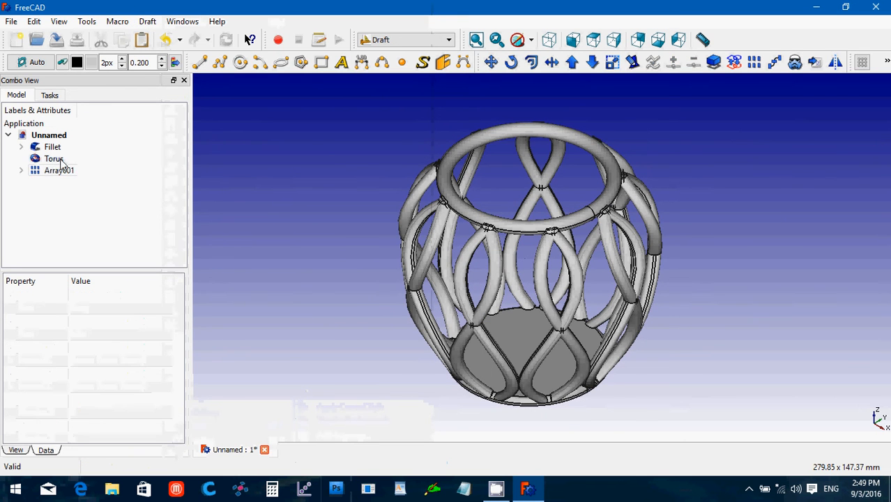
# In the Part workbench, try a Union of Fillet, Torus and Array001, then undo the failed fusion.
pyautogui.click(398, 41)
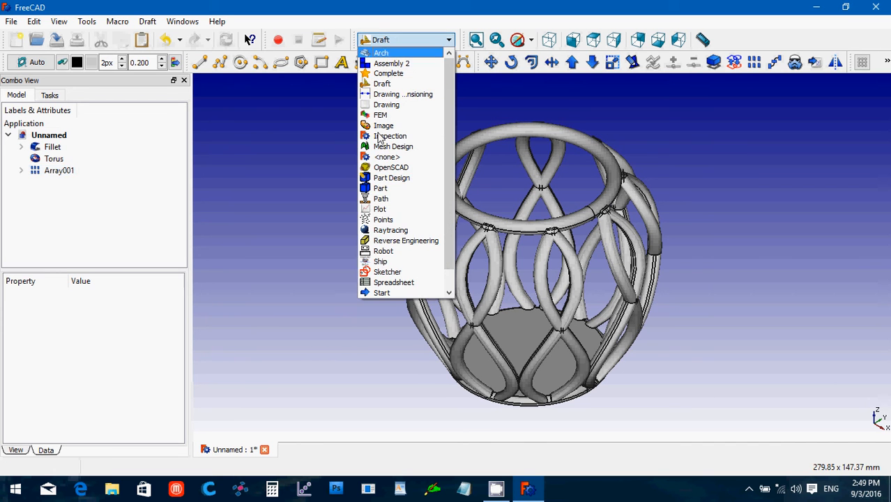
pyautogui.click(378, 191)
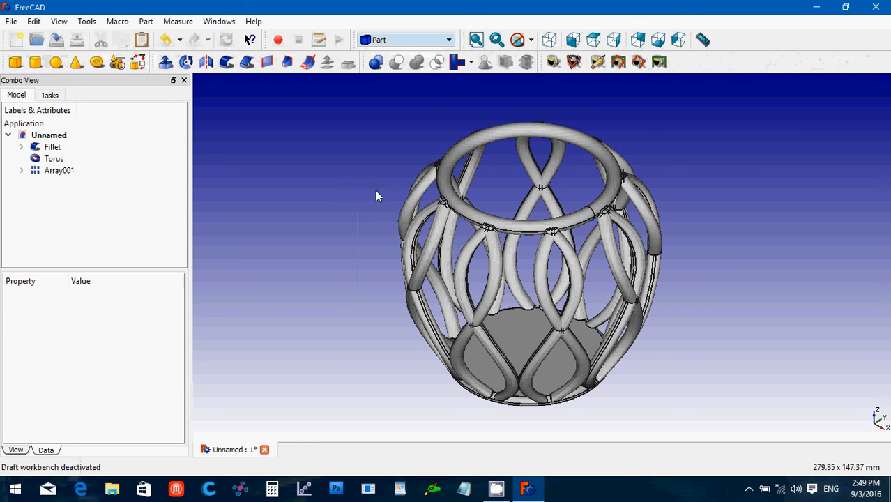
pyautogui.click(52, 147)
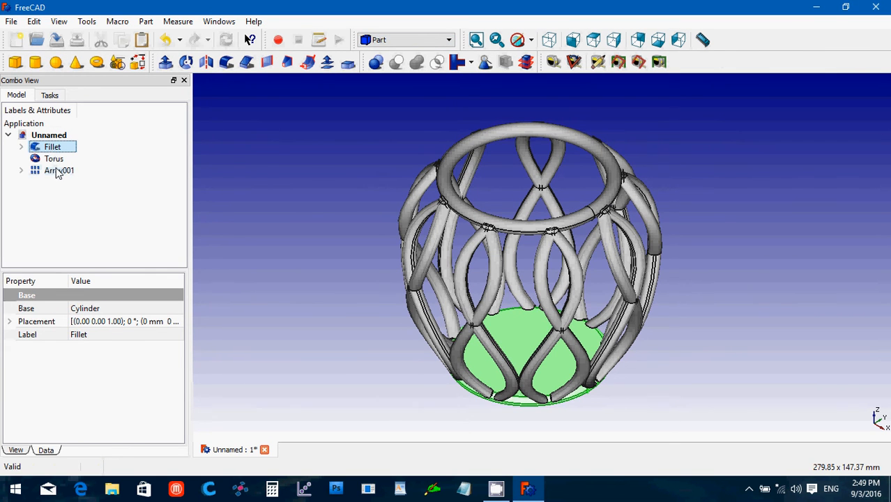
pyautogui.keyDown('shift'); pyautogui.click(59, 172); pyautogui.keyUp('shift')
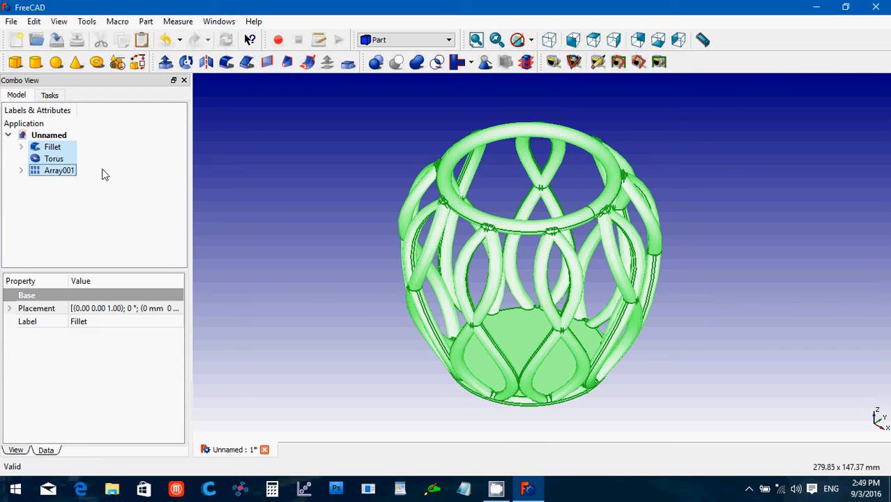
pyautogui.click(415, 65)
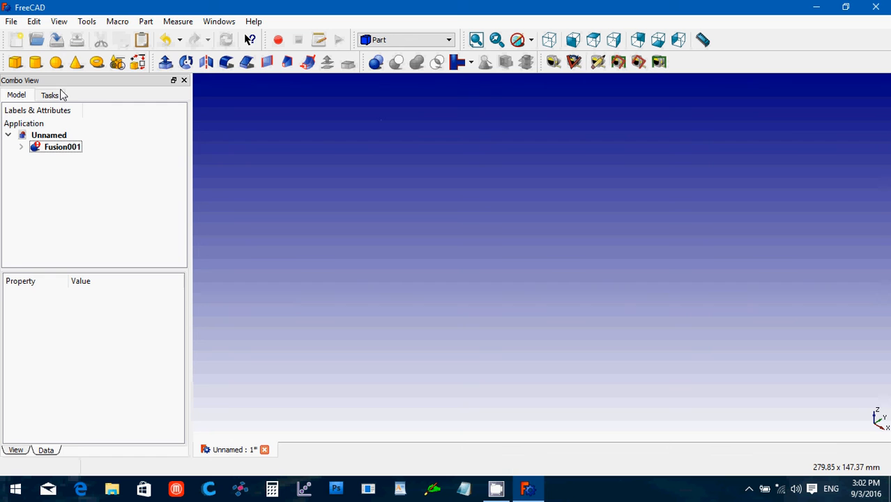
pyautogui.click(64, 149)
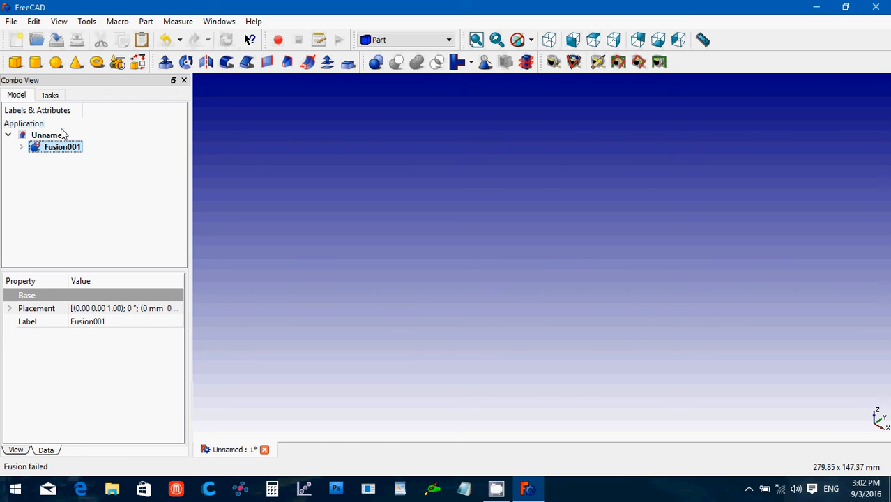
pyautogui.hotkey('ctrl', 'z')
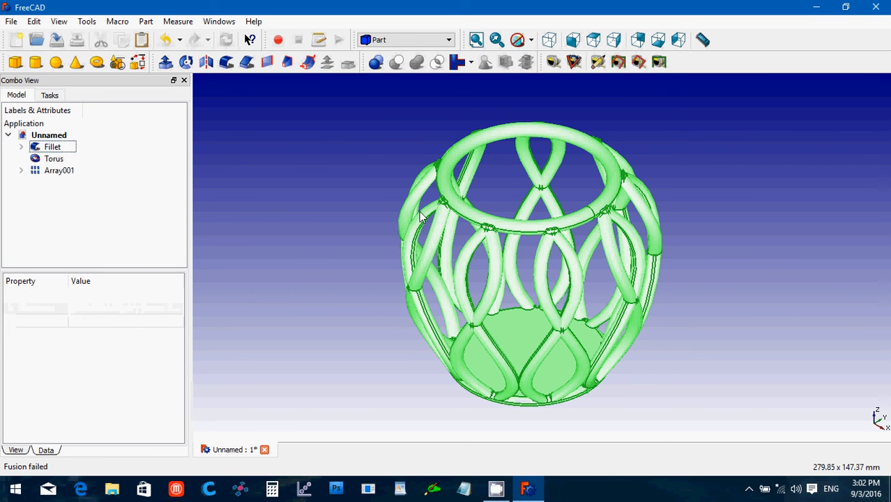
# Save the document as Basket in Documents > _My 3D Printing Projects > _STL Files.
pyautogui.click(281, 197)
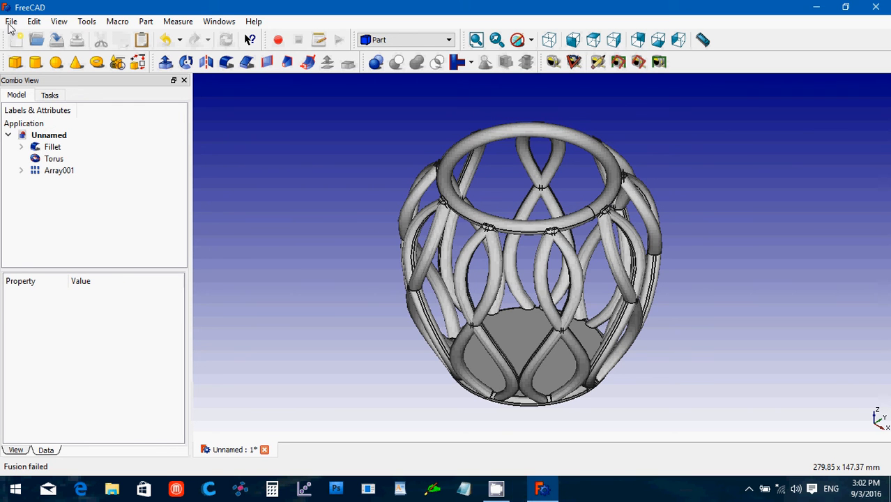
pyautogui.click(10, 24)
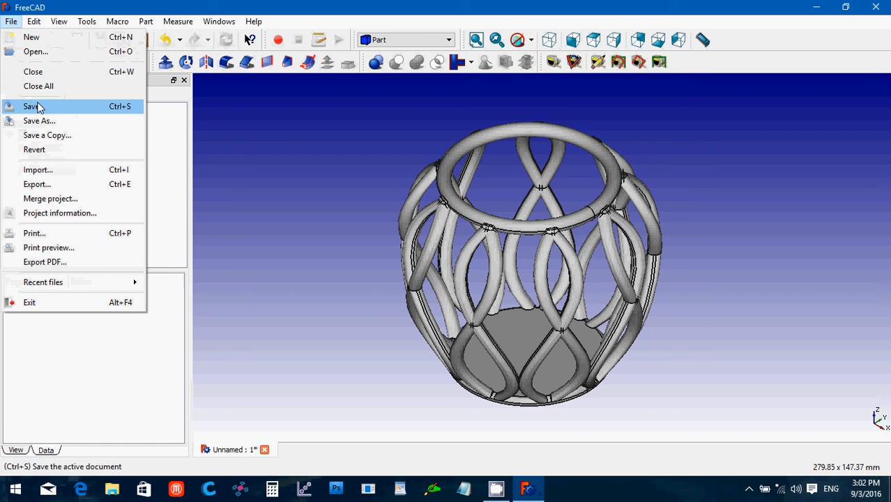
pyautogui.click(37, 106)
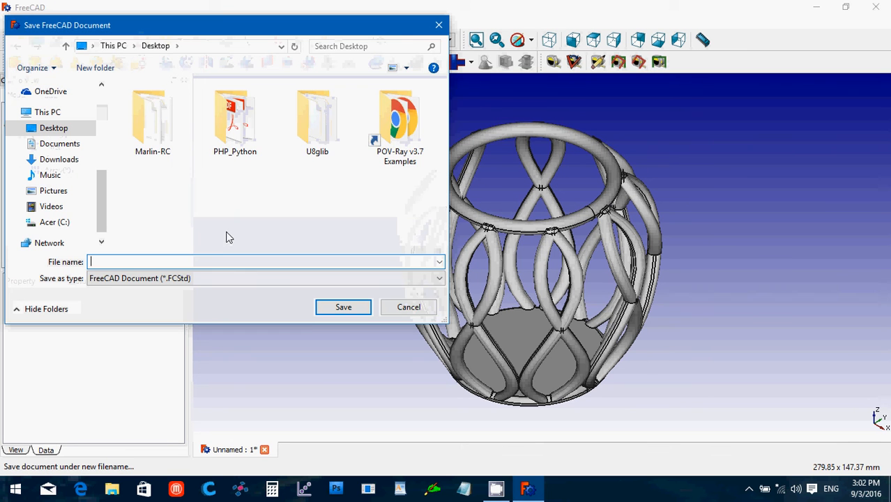
pyautogui.click(82, 143)
pyautogui.doubleClick(132, 105)
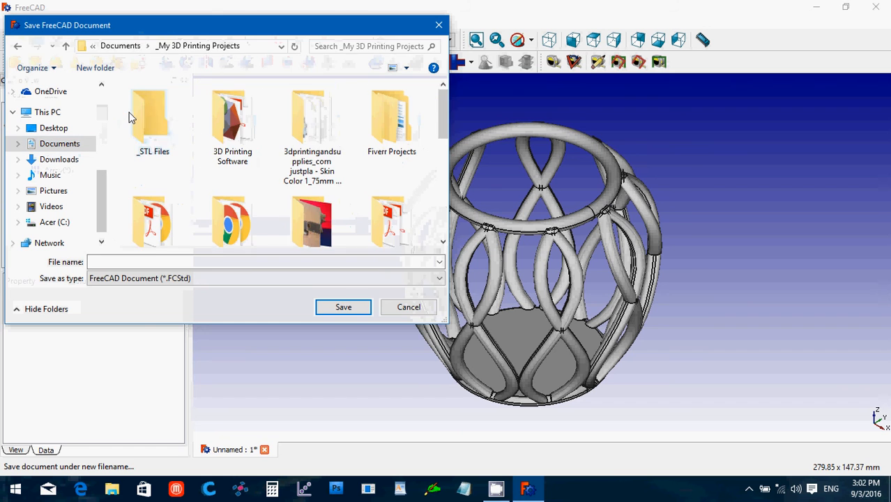
pyautogui.doubleClick(133, 117)
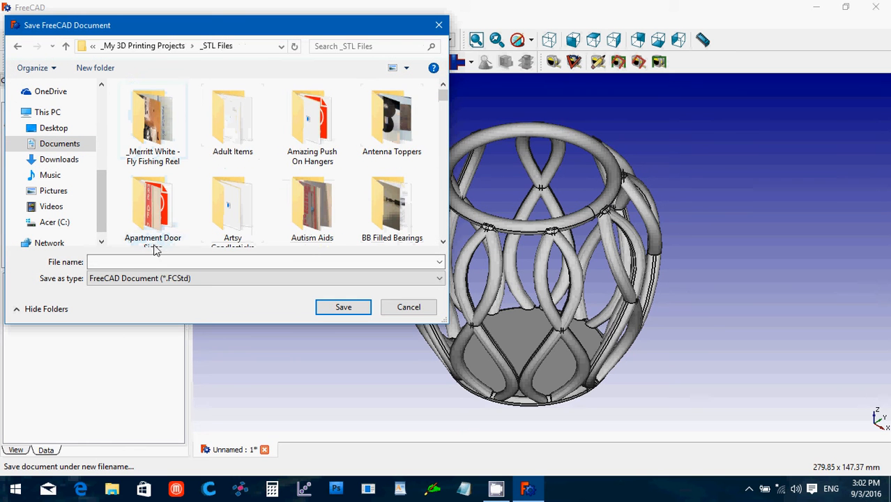
pyautogui.click(159, 262)
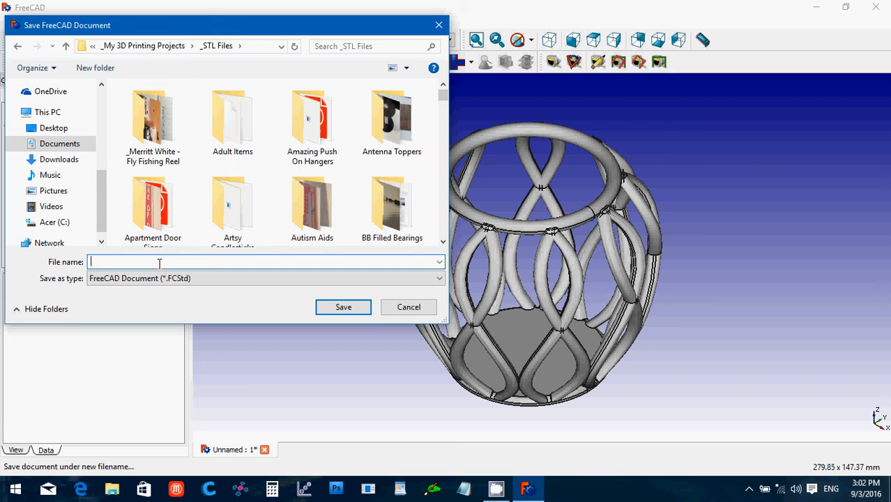
pyautogui.write('Basket')
pyautogui.press('Return')
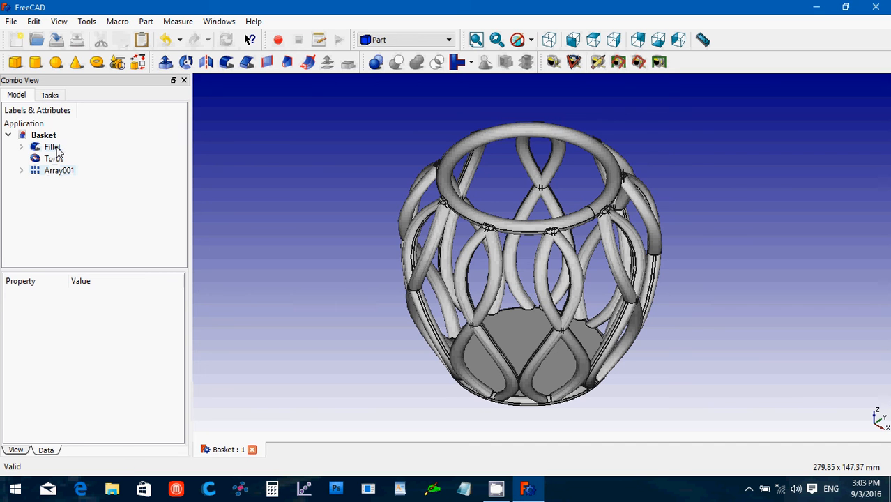
# Export Fillet, Torus and Array001 as the Basket STL mesh, then close FreeCAD and launch netfabb Basic.
pyautogui.click(57, 148)
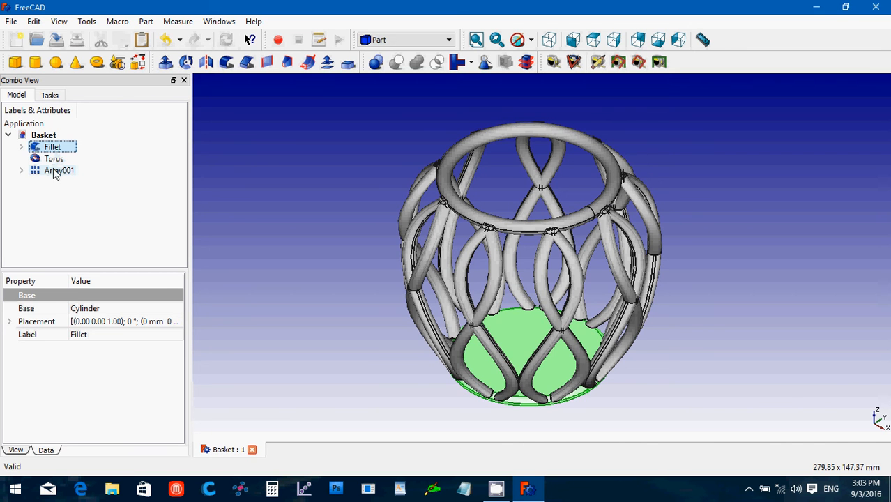
pyautogui.keyDown('shift'); pyautogui.click(55, 171); pyautogui.keyUp('shift')
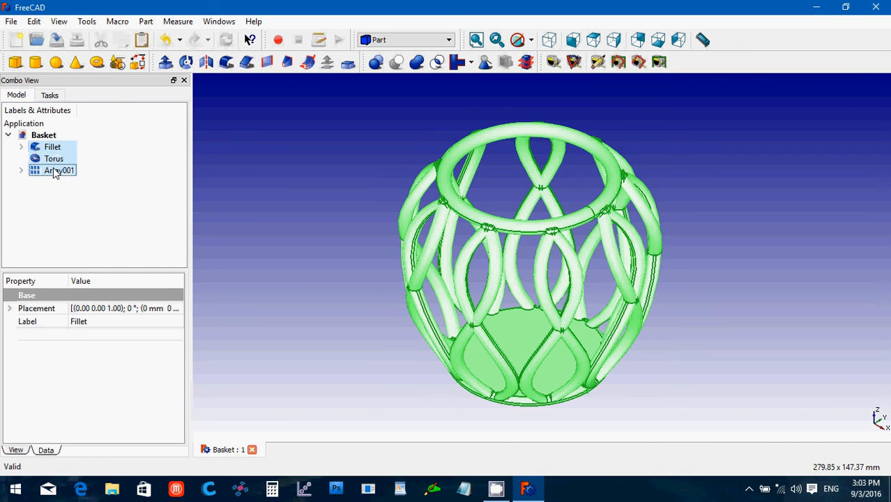
pyautogui.click(13, 22)
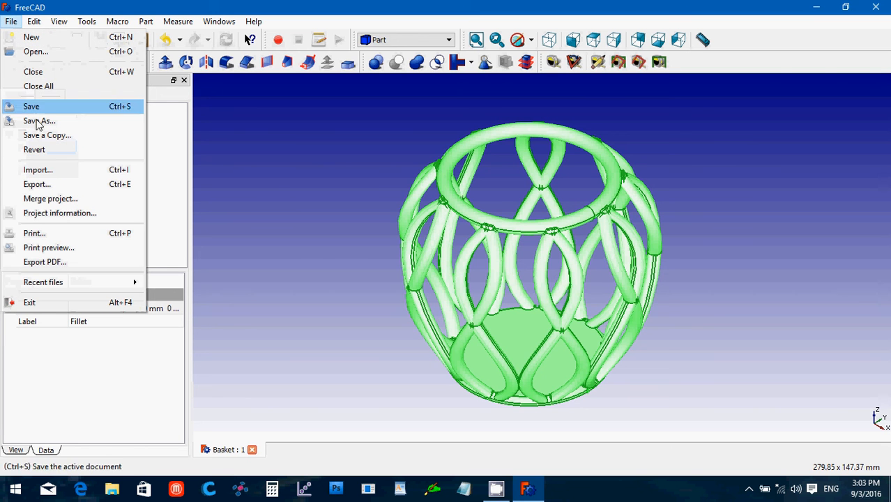
pyautogui.click(56, 184)
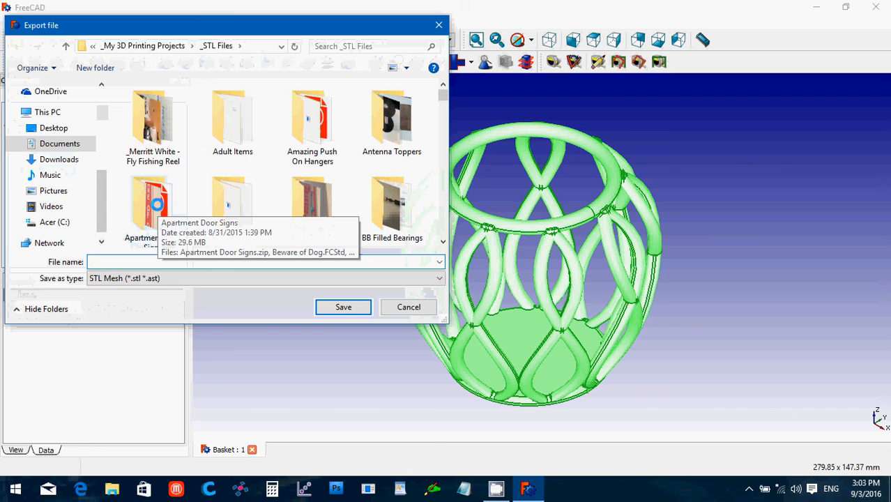
pyautogui.write('Basket')
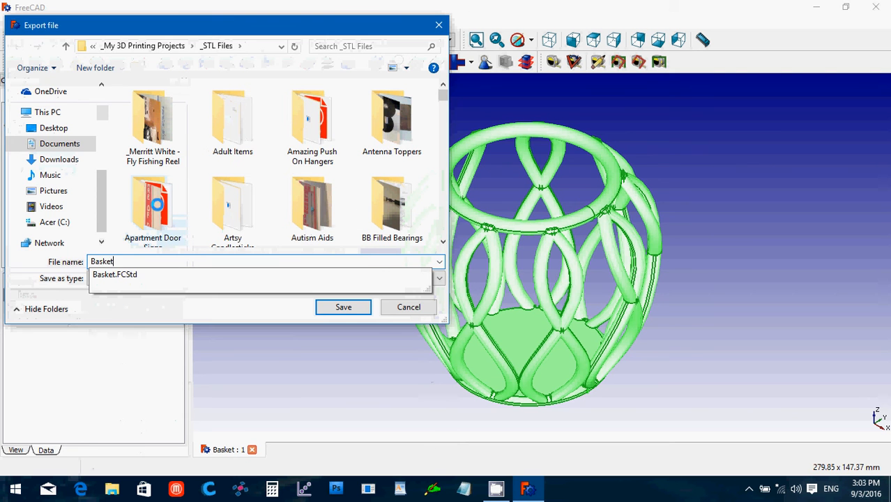
pyautogui.press('Return')
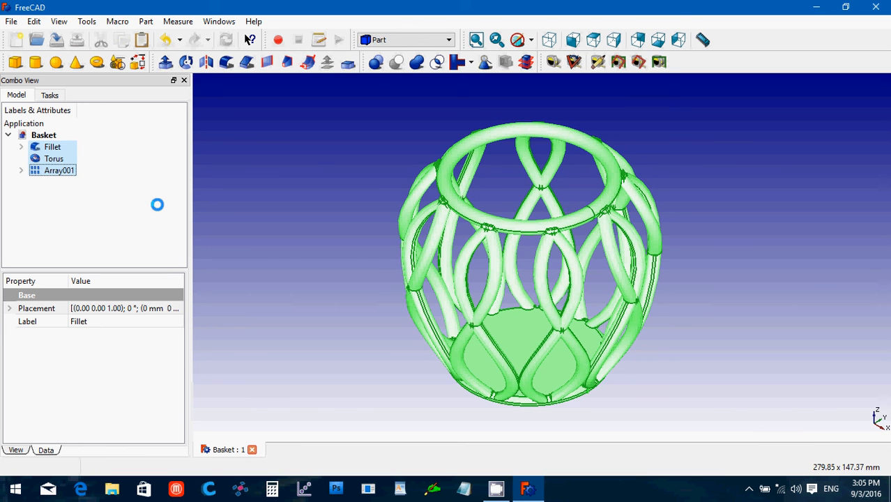
pyautogui.click(876, 7)
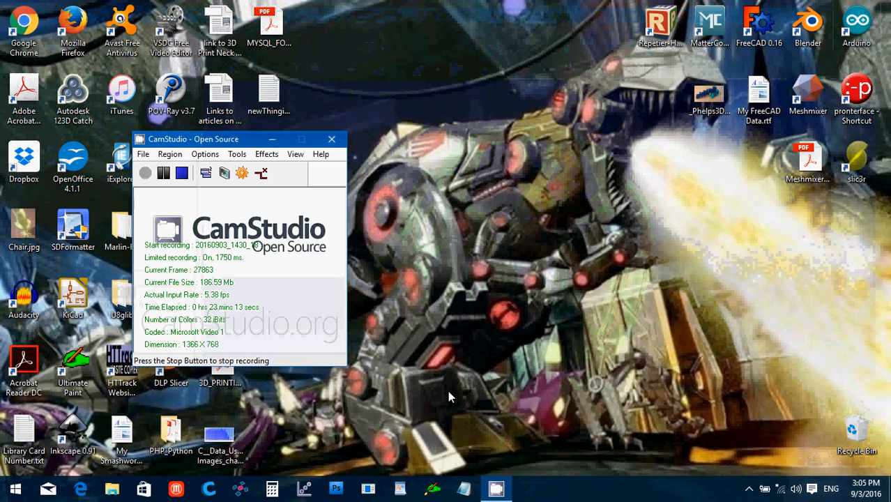
pyautogui.click(243, 492)
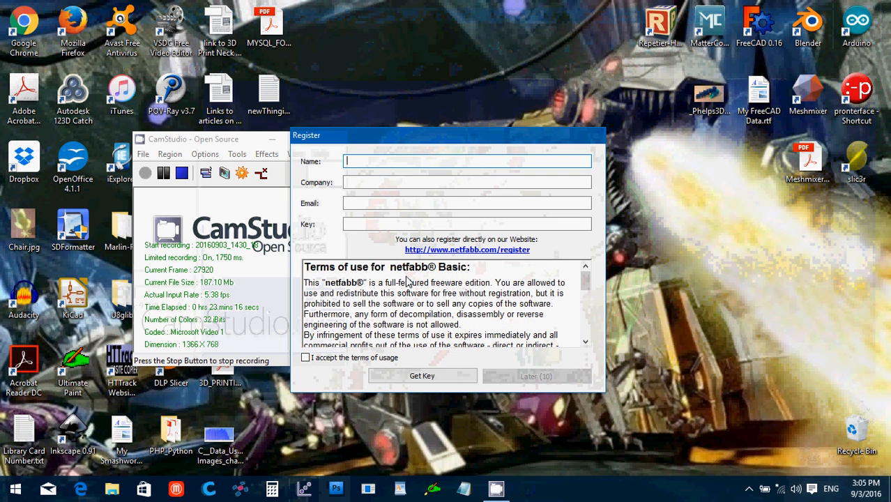
# Accept netfabb's terms of usage and postpone registration with Later.
pyautogui.click(305, 358)
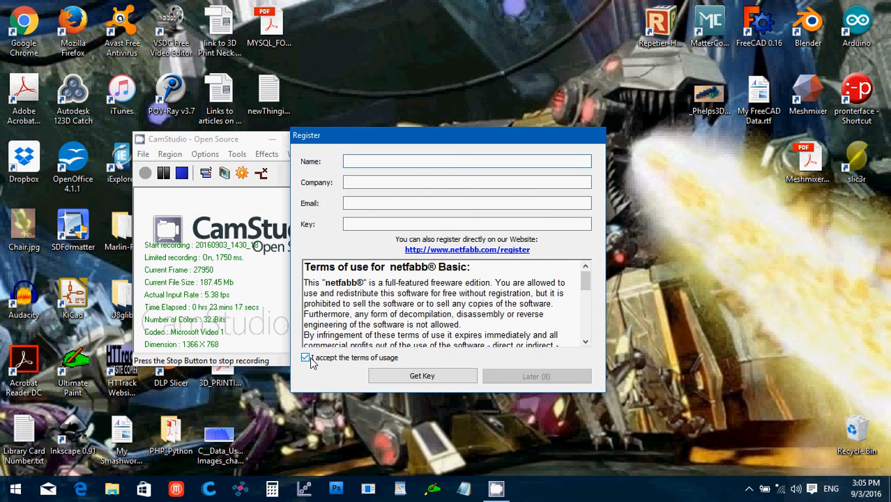
pyautogui.click(569, 380)
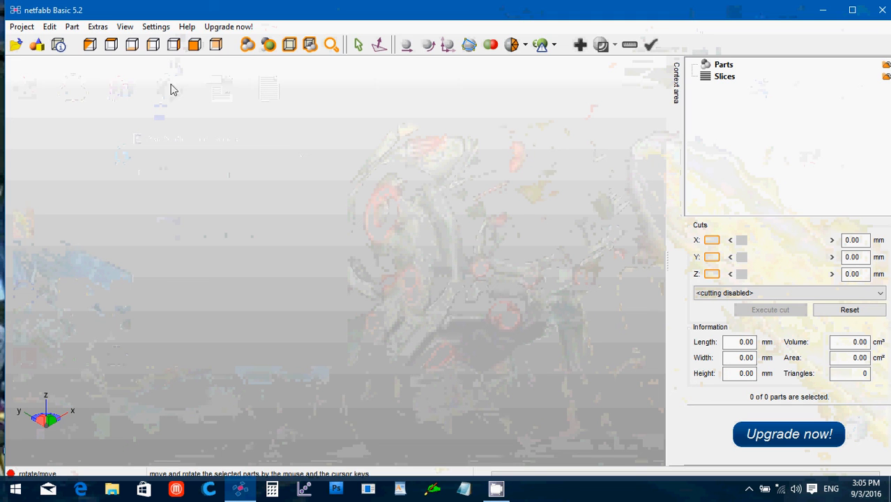
# Add Basket.stl from the _STL Files folder as a part in netfabb.
pyautogui.click(72, 26)
pyautogui.click(86, 42)
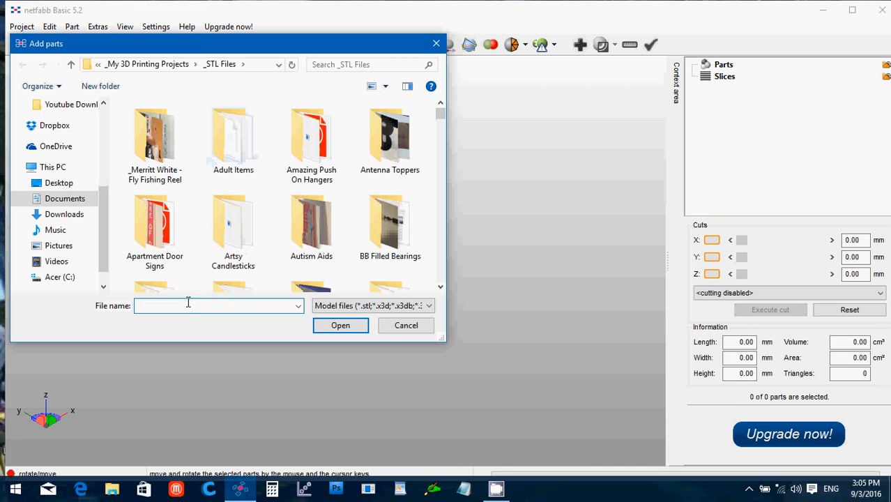
pyautogui.write('Bass')
pyautogui.write('s')
pyautogui.press('BackSpace')
pyautogui.press('BackSpace')
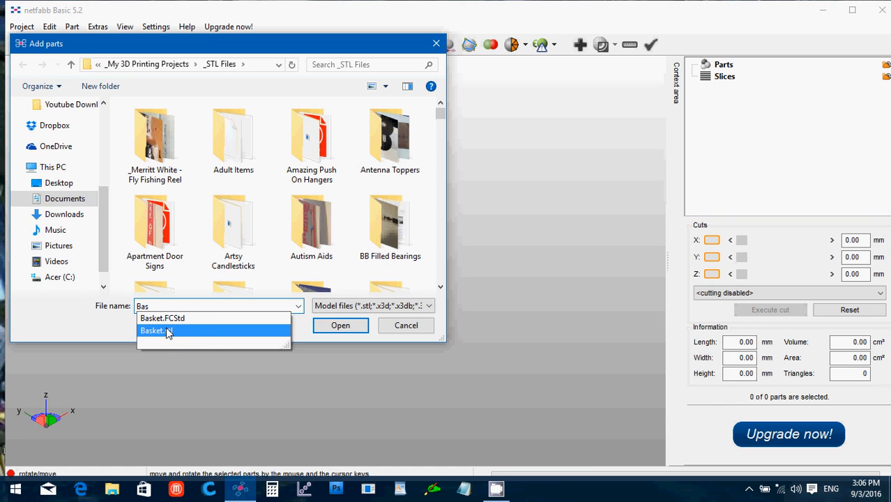
pyautogui.click(167, 330)
pyautogui.click(334, 325)
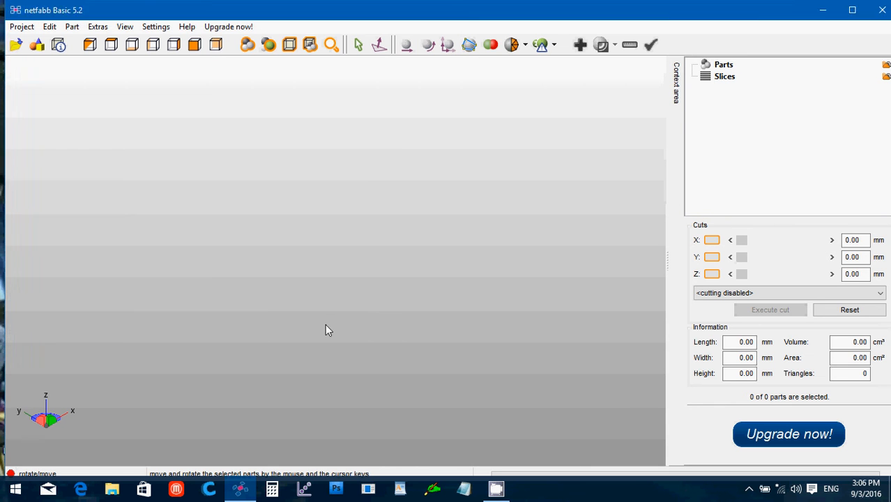